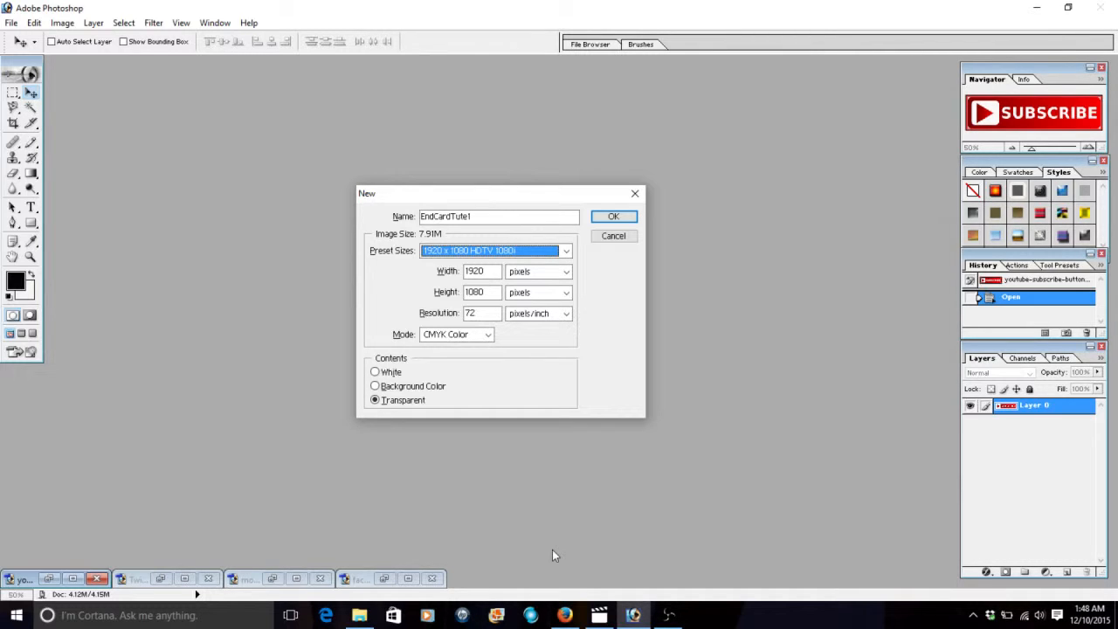
Create the EndCardTute1 document with the 1920 x 1080 HDTV 1080i preset and transparent contents, and move its window clear of the toolbox.
click(555, 254)
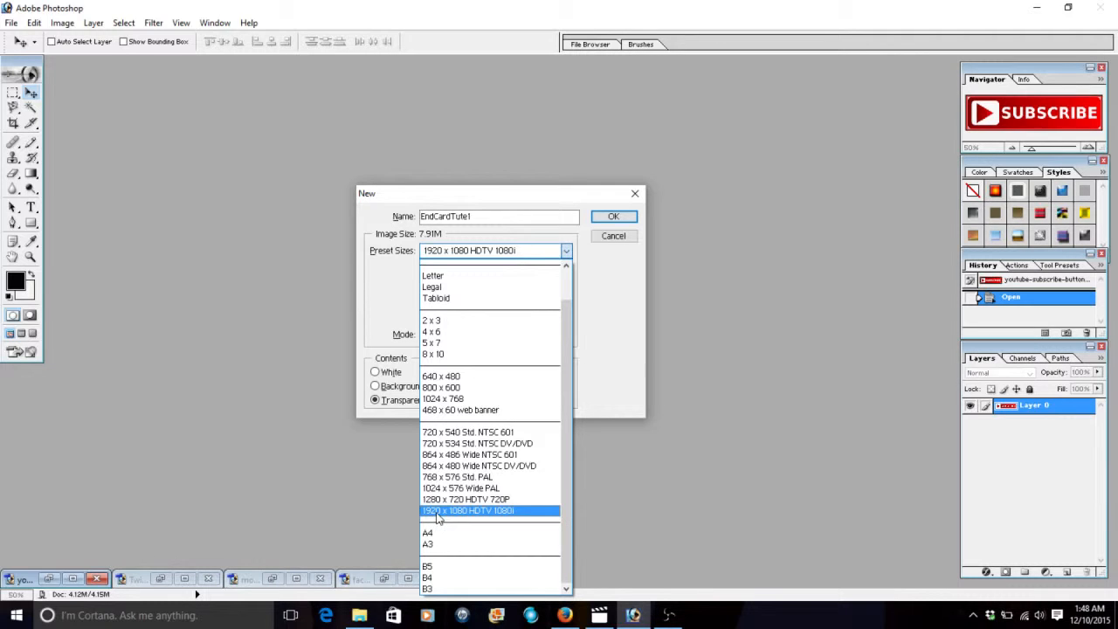
click(504, 515)
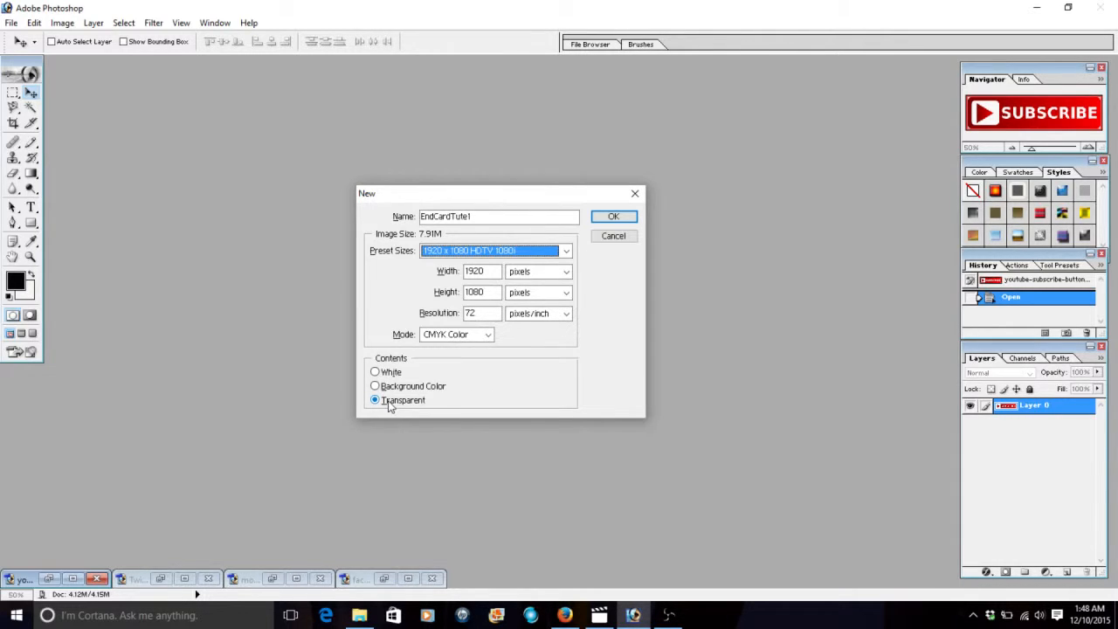
click(614, 217)
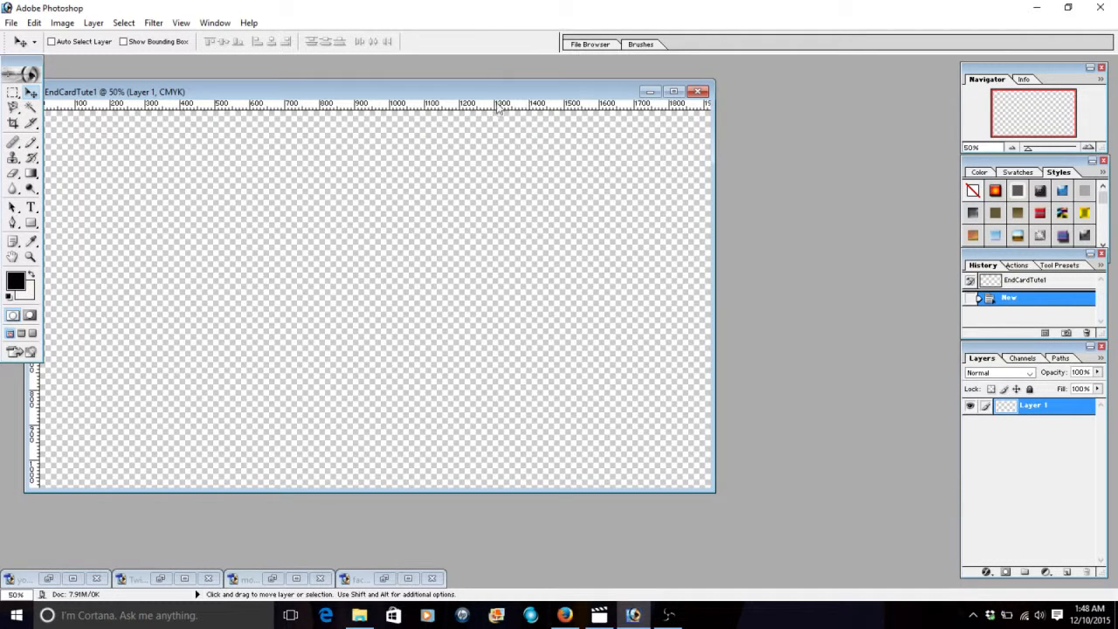
drag(498, 93, 637, 94)
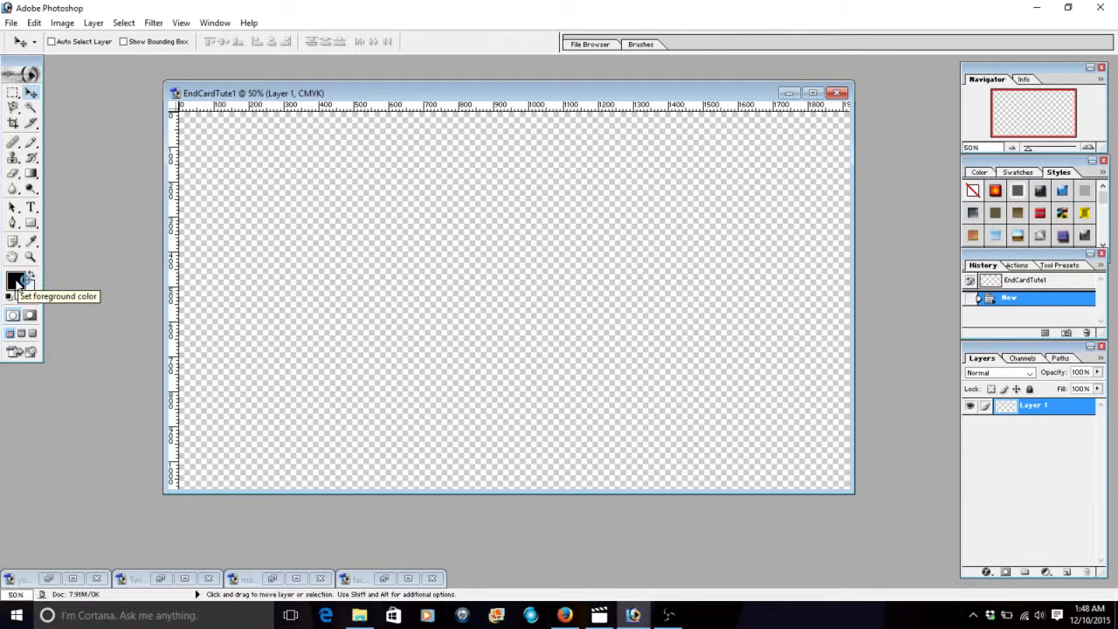
Draw a black rectangle about 815 by 440 pixels in the lower-left area of the canvas with the Rectangle tool.
click(33, 295)
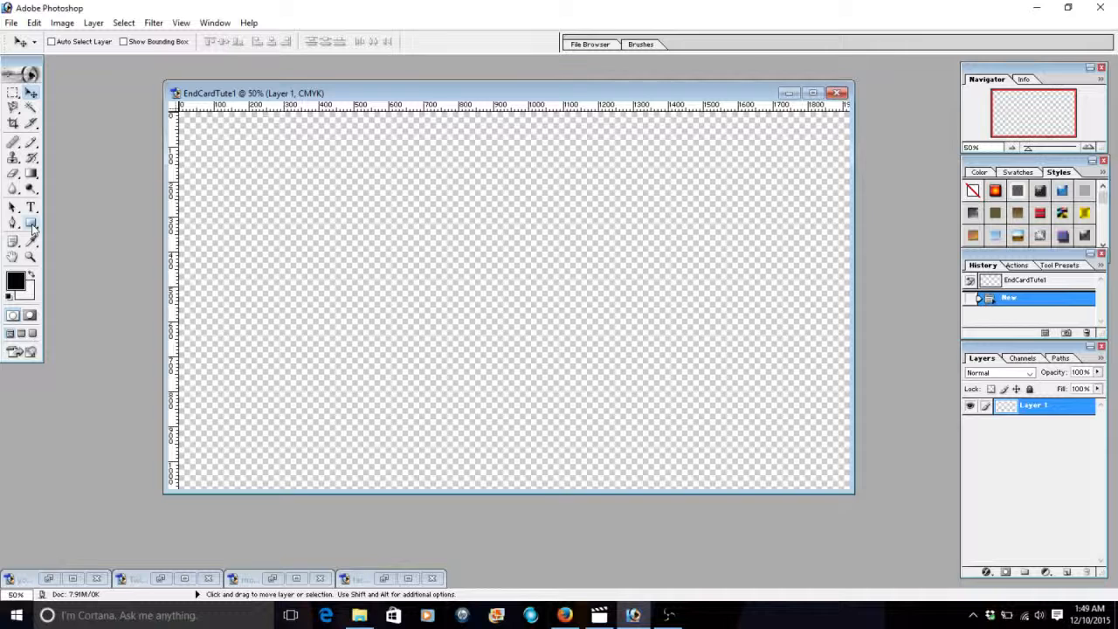
drag(33, 225, 79, 288)
drag(32, 226, 94, 229)
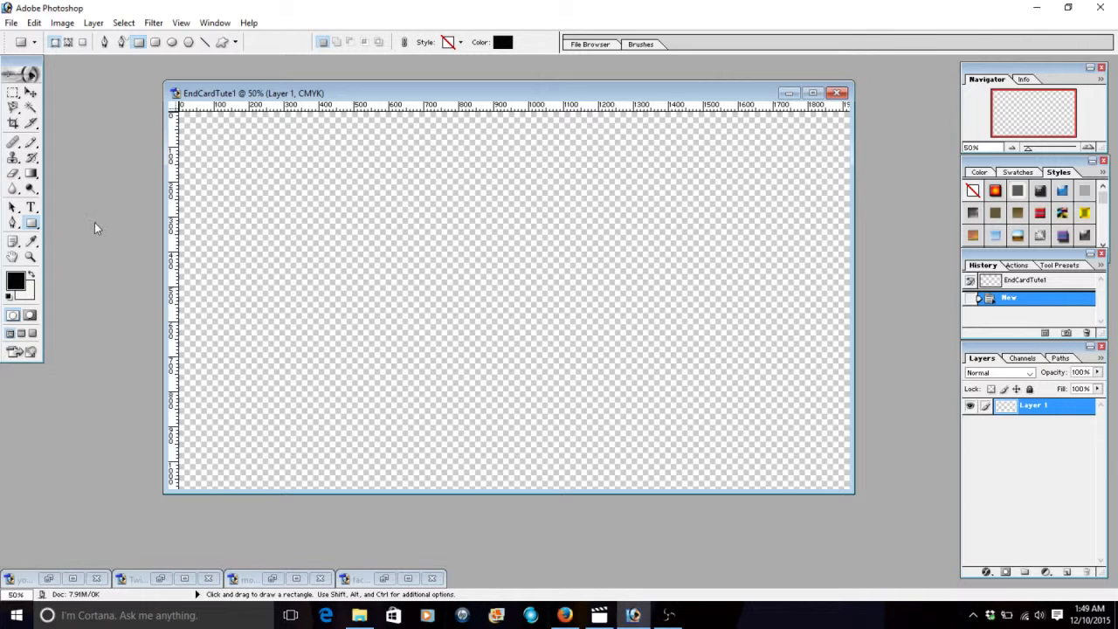
drag(199, 470, 484, 316)
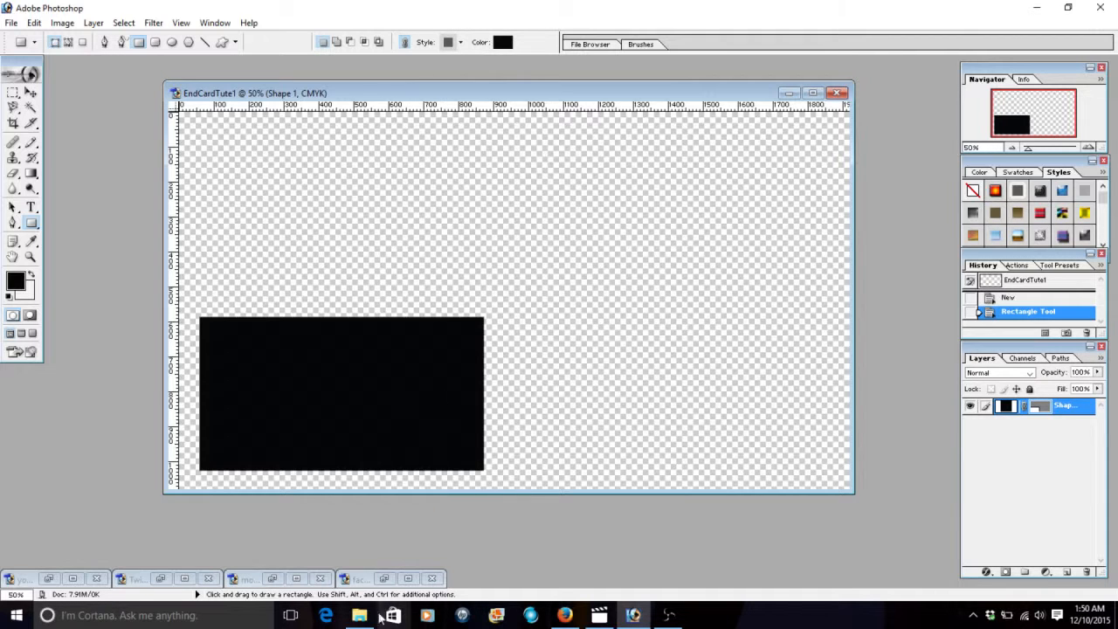
Review the opened Facebook, Patreon, Twitter and Subscribe images, and minimize them again.
click(384, 578)
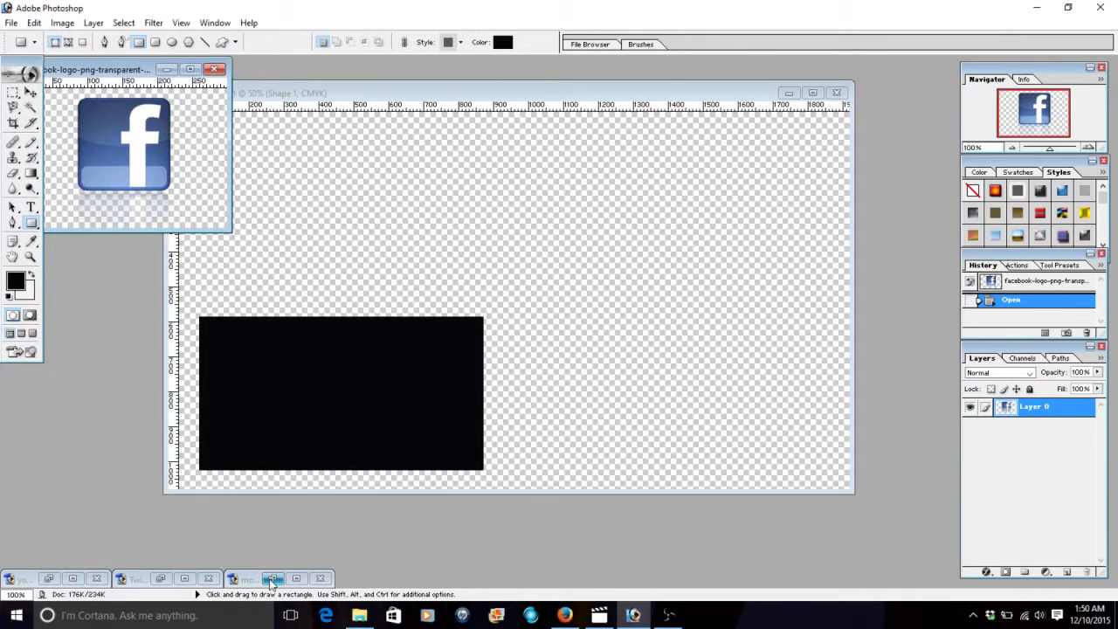
click(271, 578)
click(160, 578)
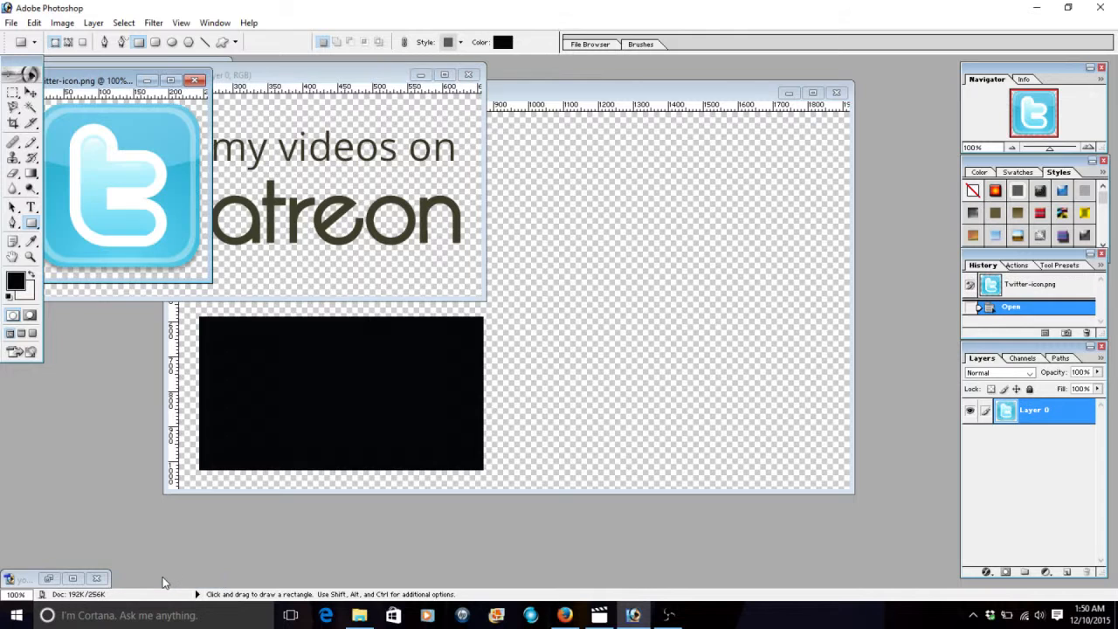
click(52, 583)
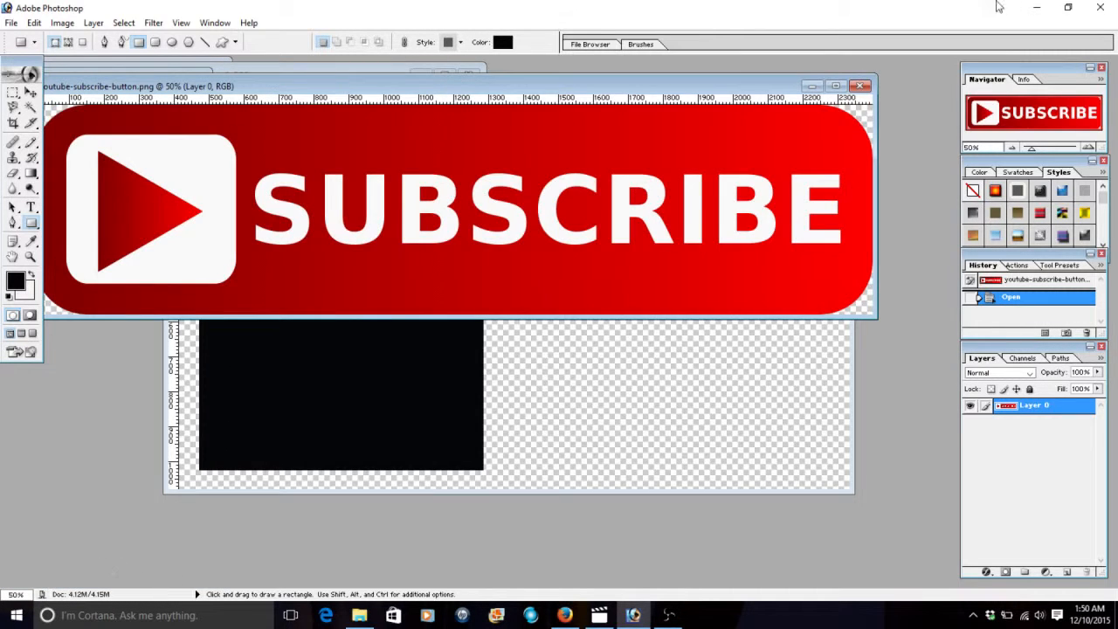
click(817, 80)
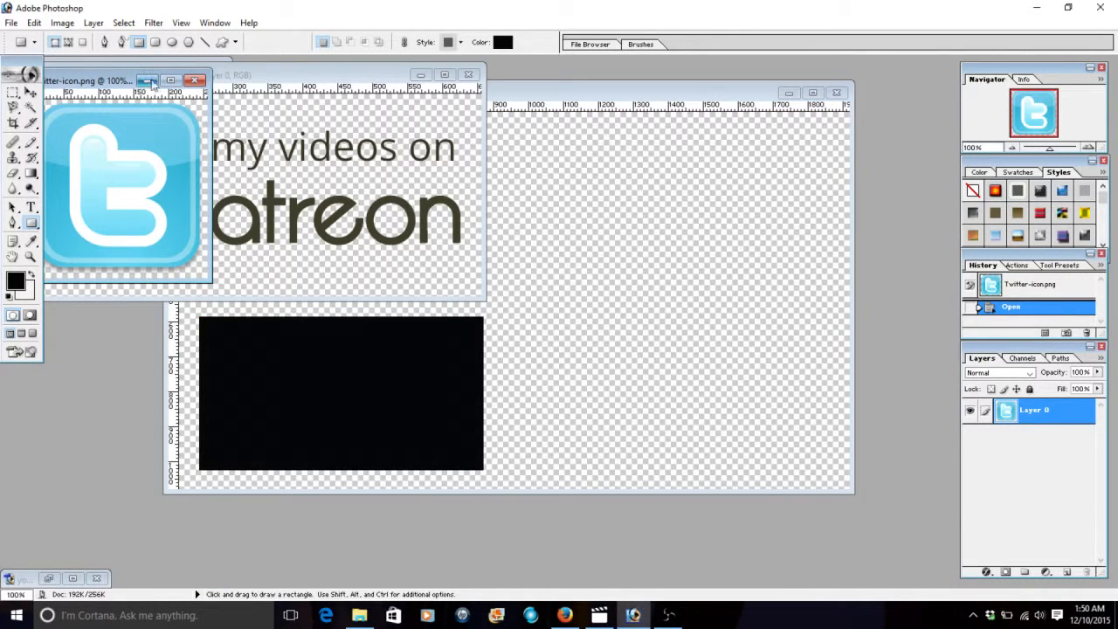
click(147, 81)
click(441, 74)
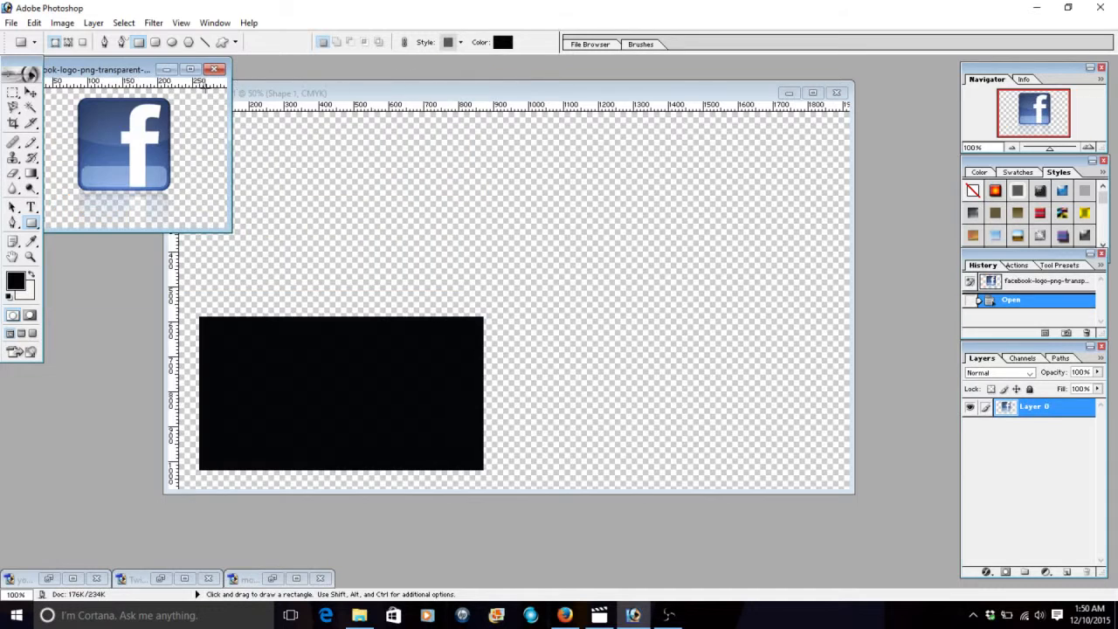
click(163, 71)
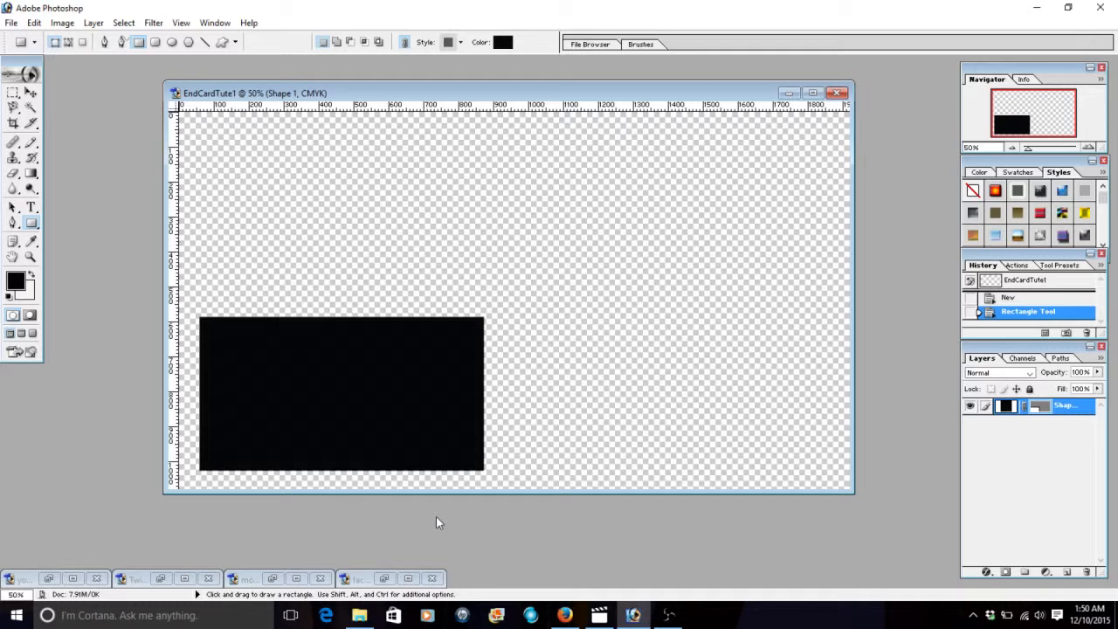
Check the pixel dimensions of the end card document in Image Size.
click(63, 22)
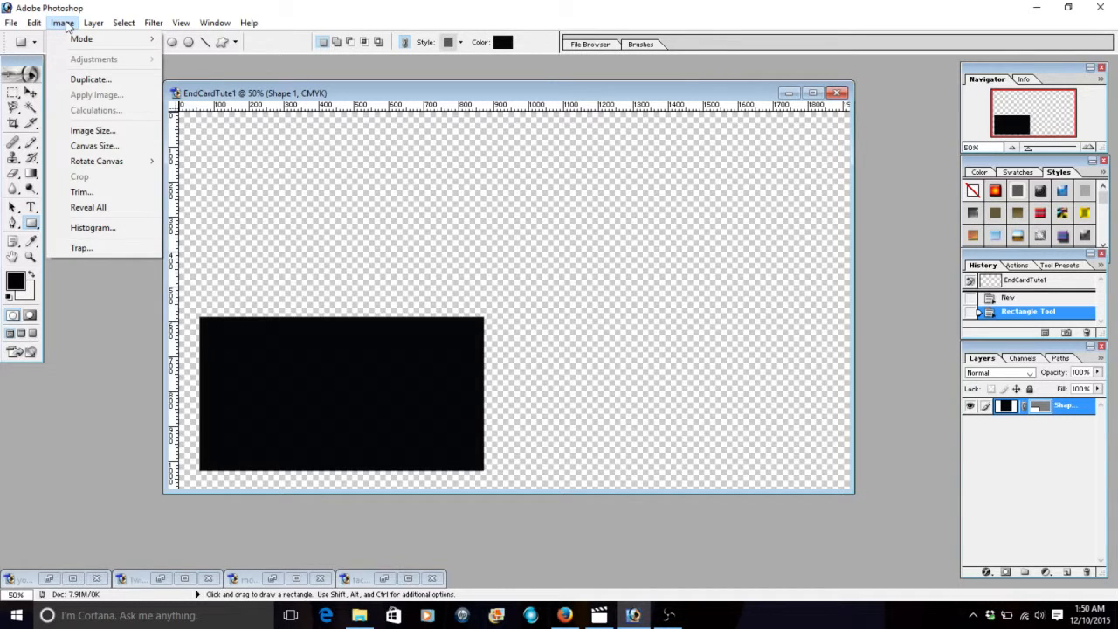
click(96, 132)
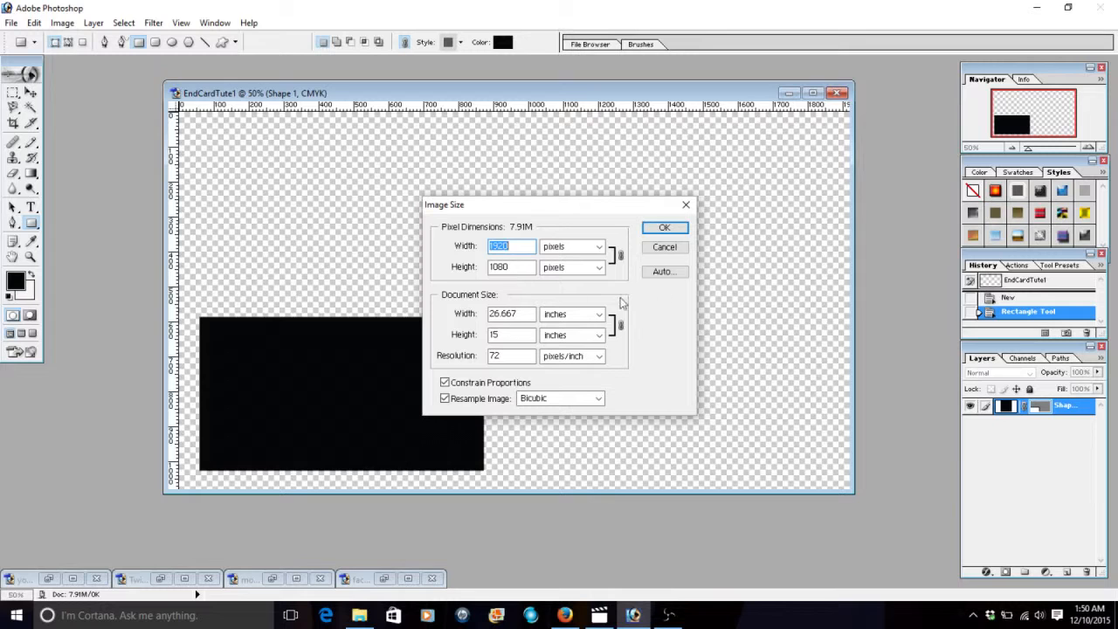
click(662, 229)
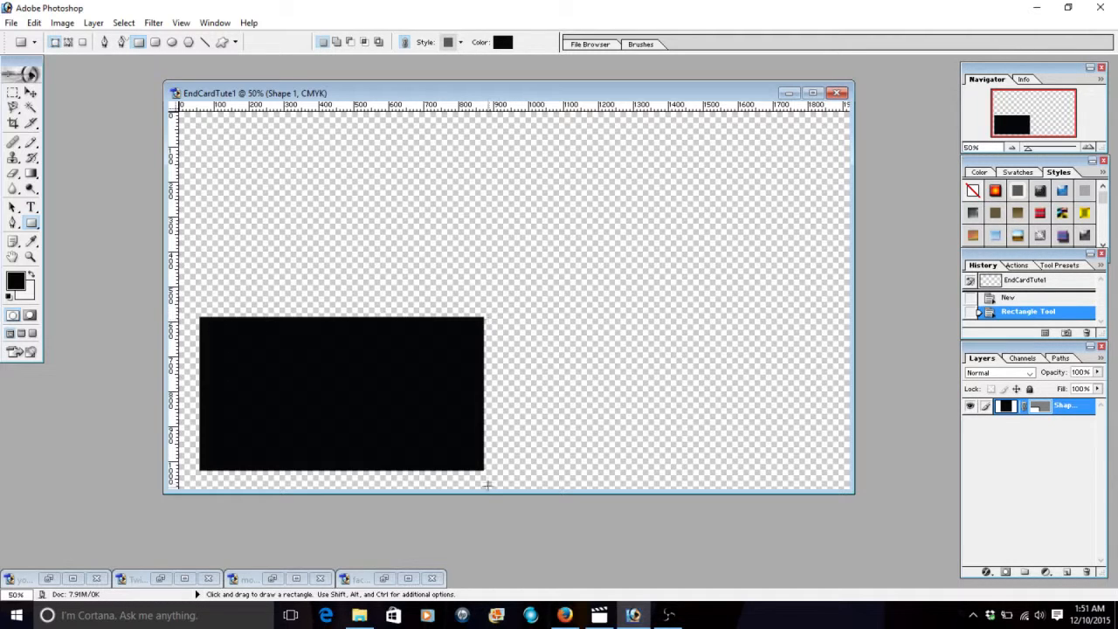
Add a 6 px outside stroke in bright green (03F514) to the black rectangle's layer.
click(989, 571)
click(997, 563)
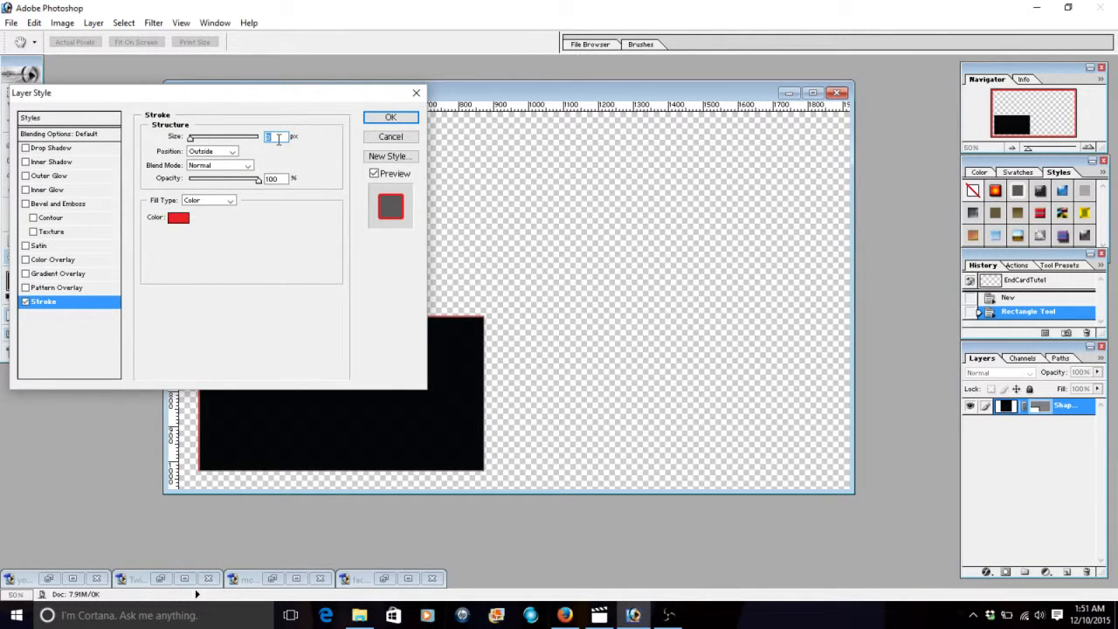
text(6)
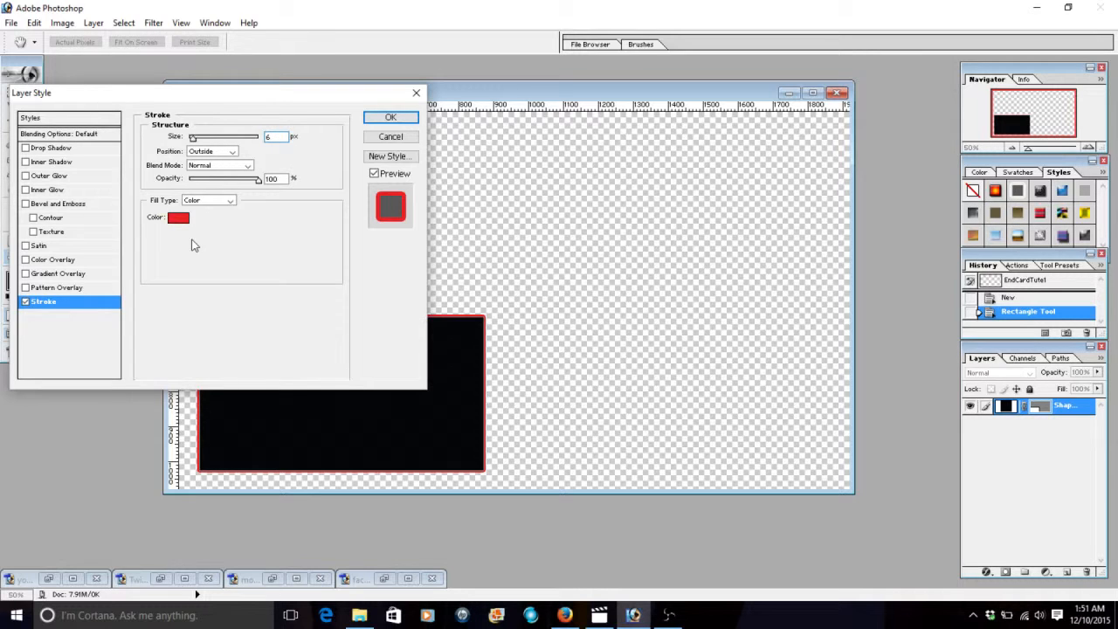
click(180, 219)
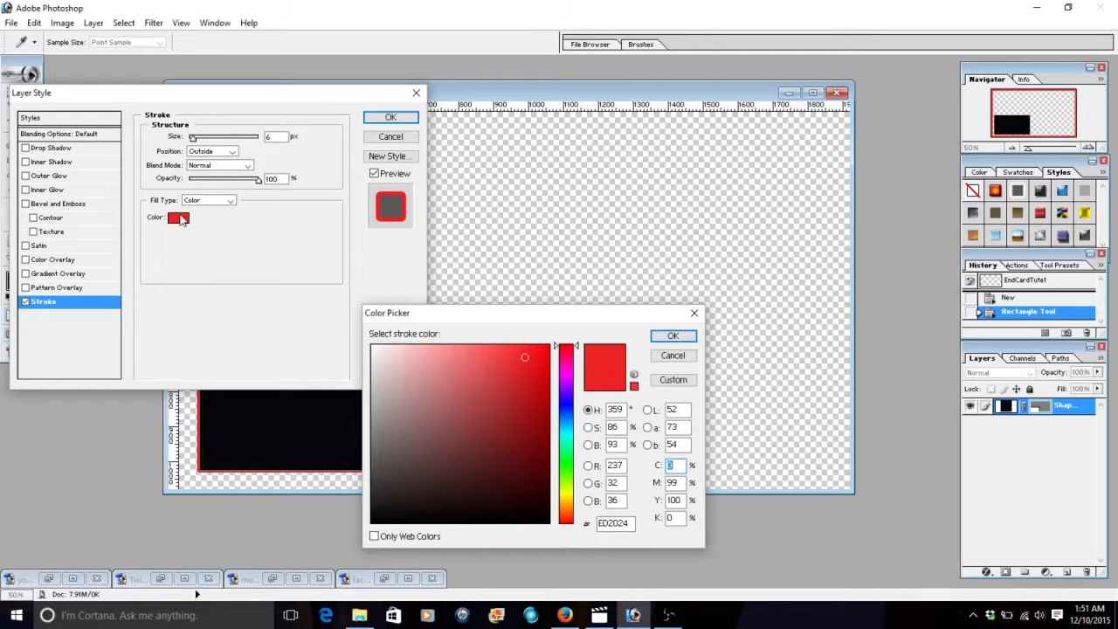
click(570, 462)
click(546, 352)
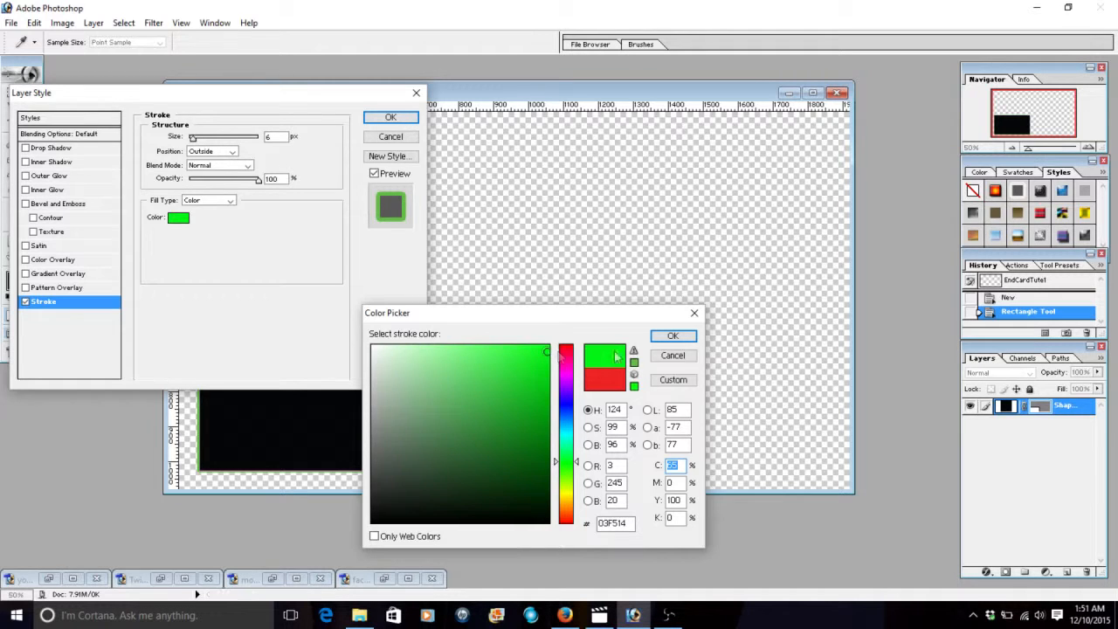
click(671, 336)
click(397, 117)
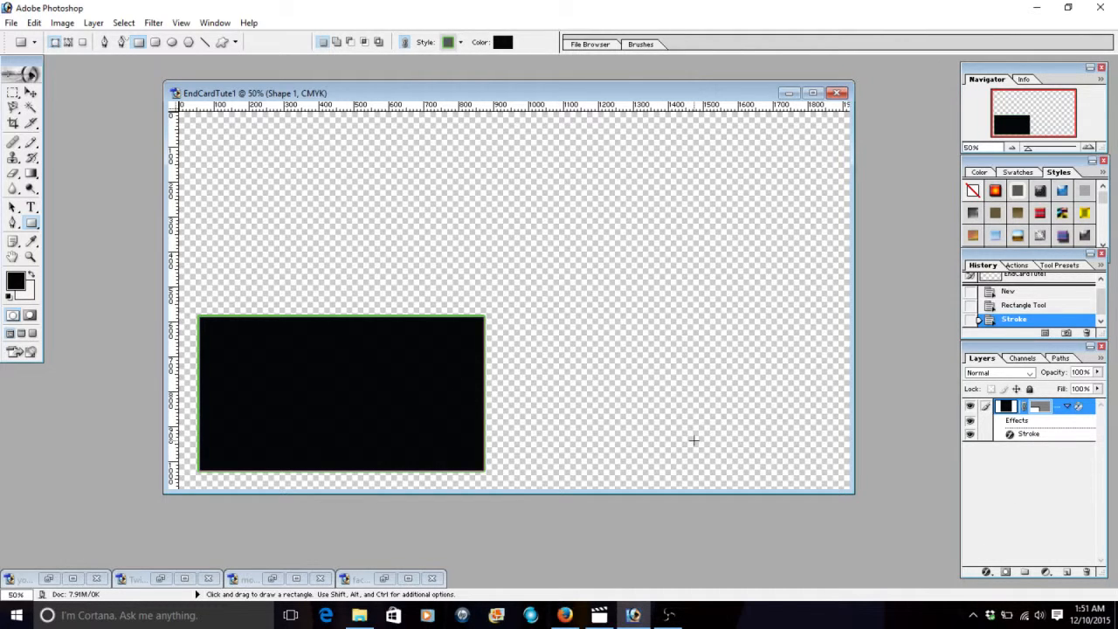
Duplicate the stroked rectangle layer twice and place one copy in the lower-right area and the other in the upper-left area of the canvas.
key(ctrl+j)
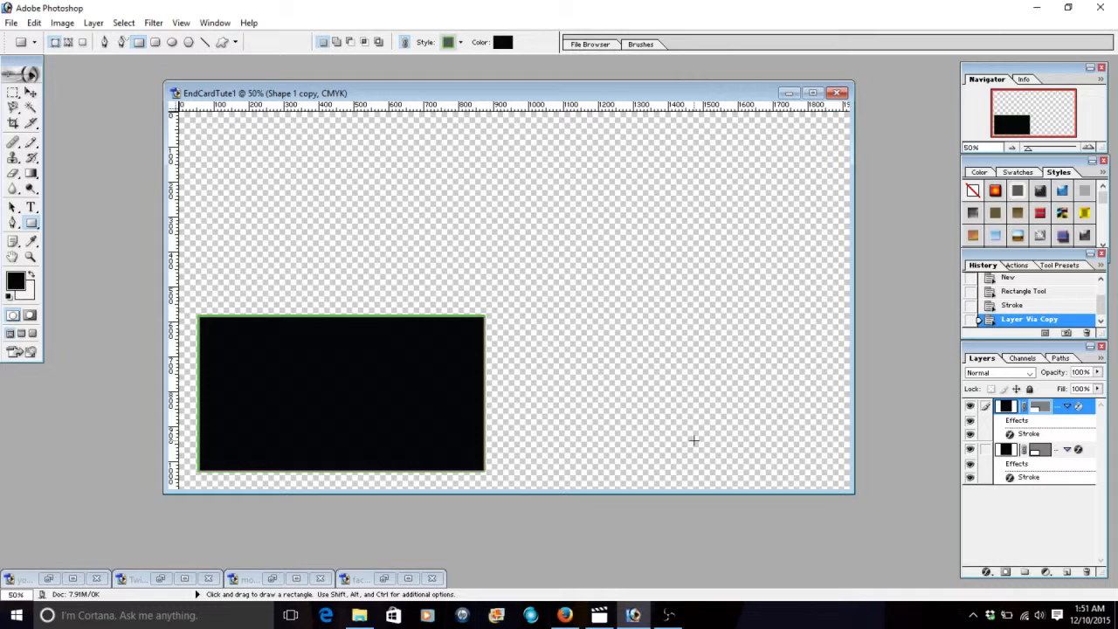
key(ctrl+j)
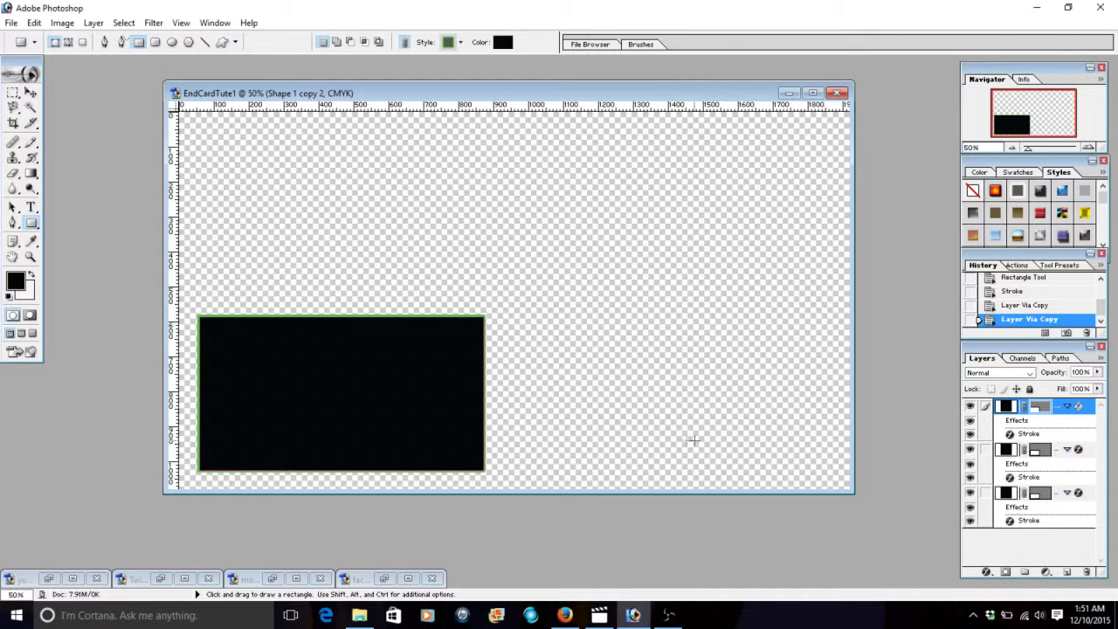
click(31, 92)
drag(252, 390, 574, 390)
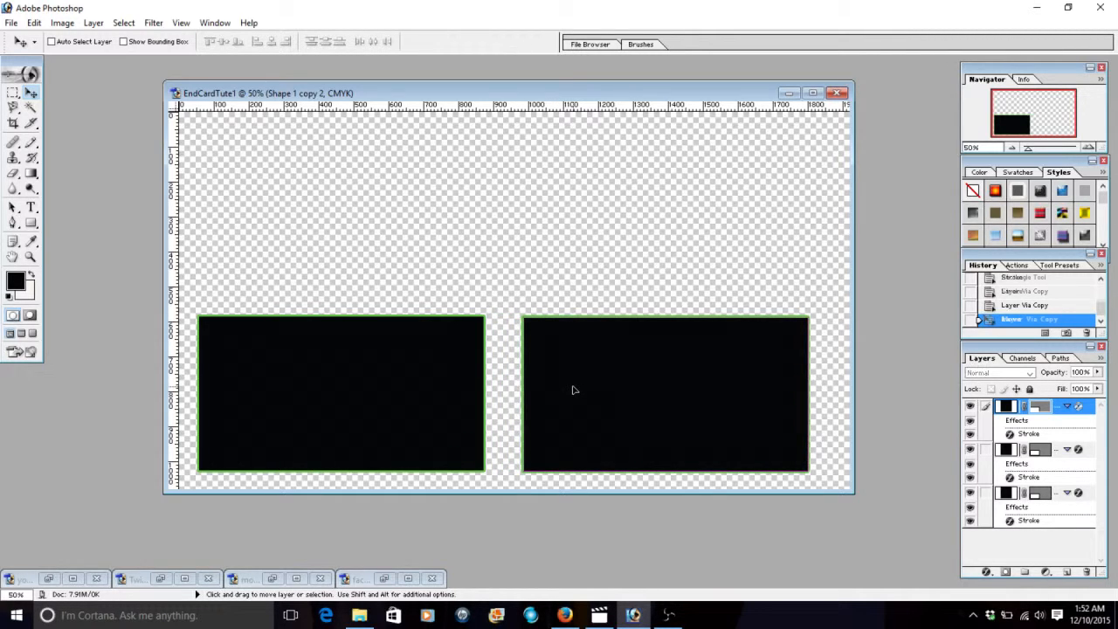
click(1048, 452)
drag(289, 443, 299, 262)
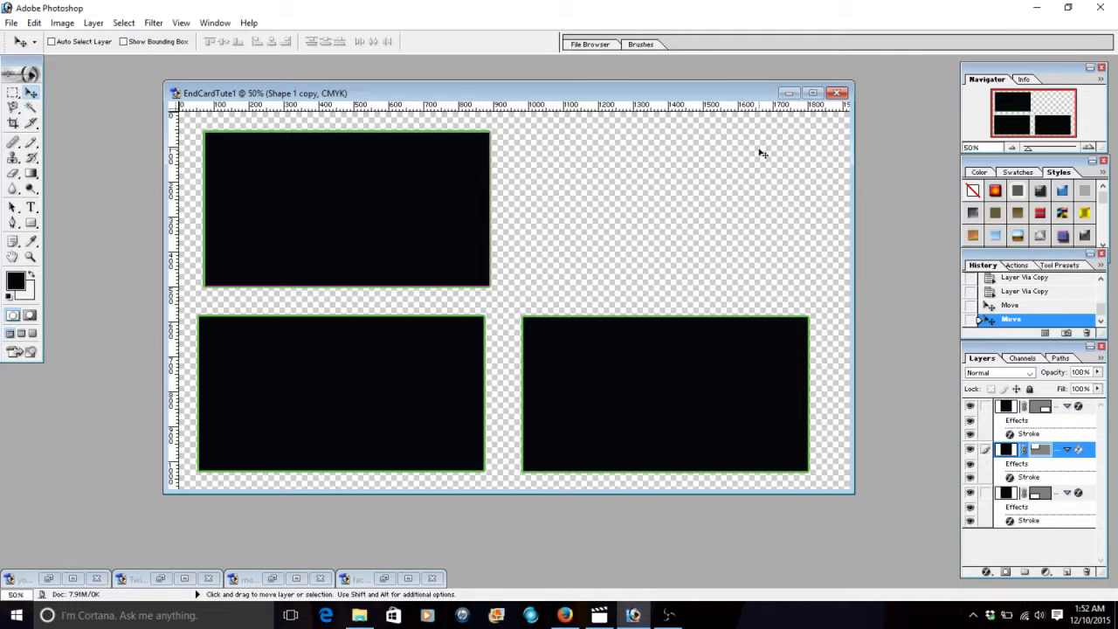
Check Image Size with each of the three rectangle layers selected in turn, leaving all values as they are.
click(62, 22)
click(90, 131)
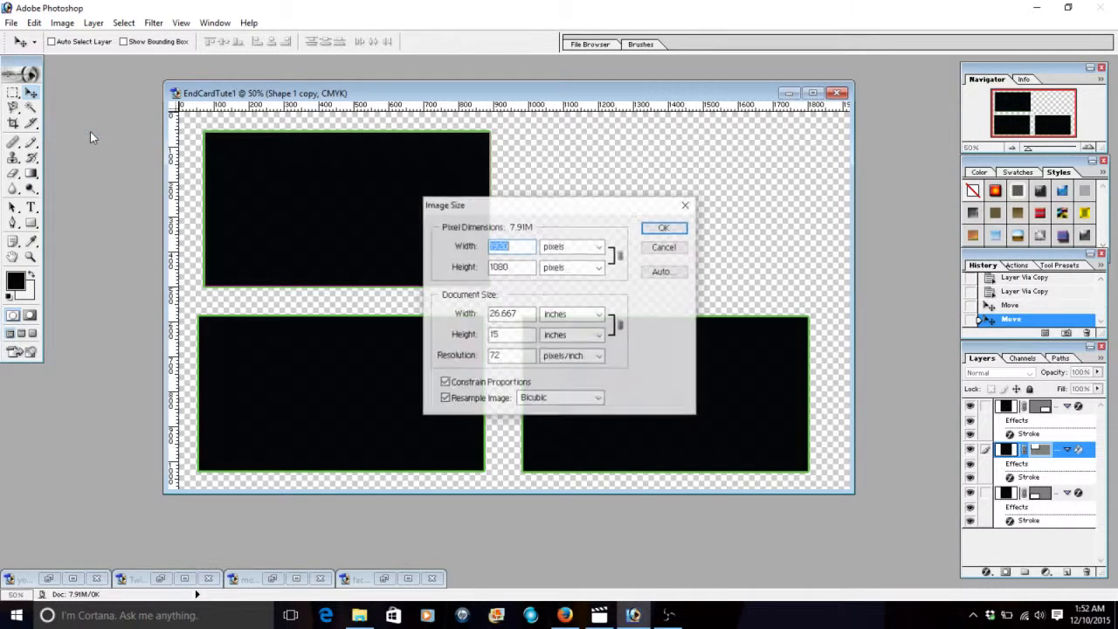
click(663, 228)
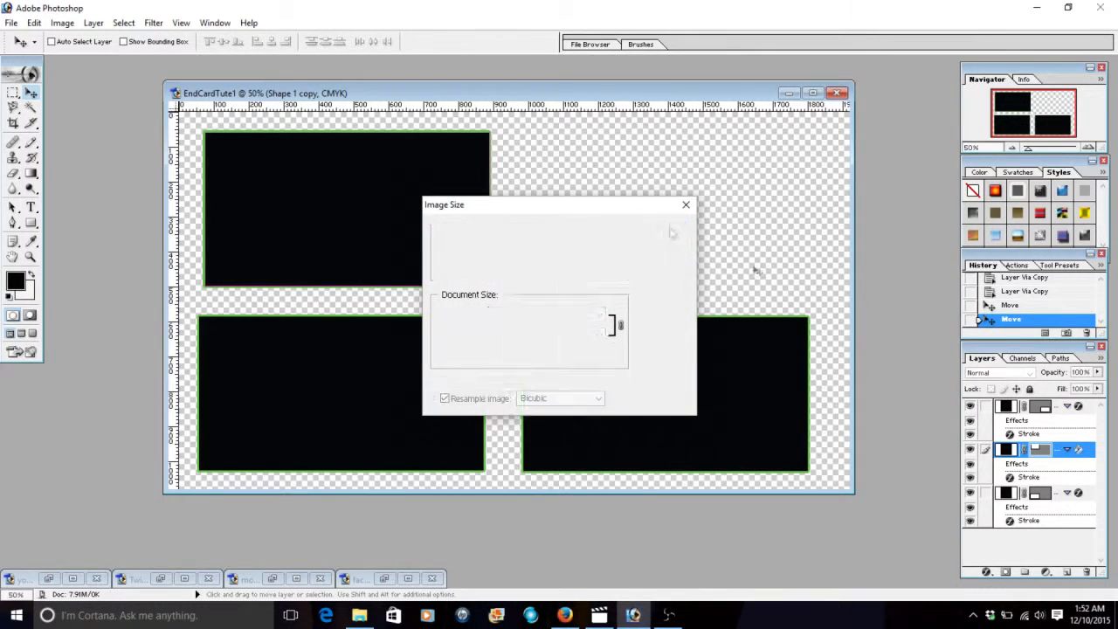
click(1044, 495)
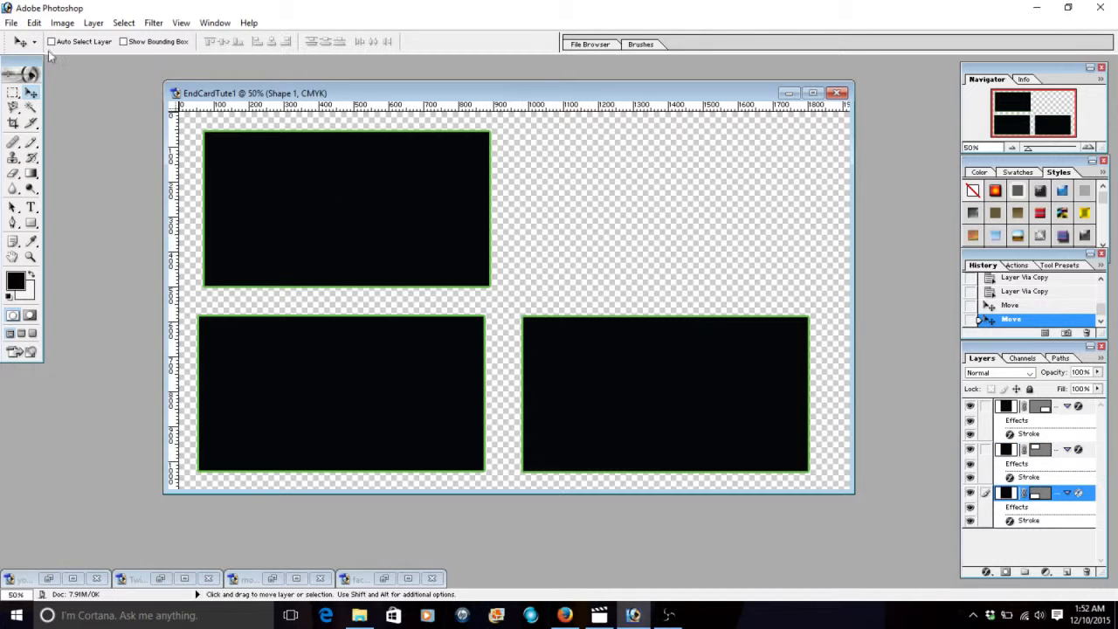
click(62, 23)
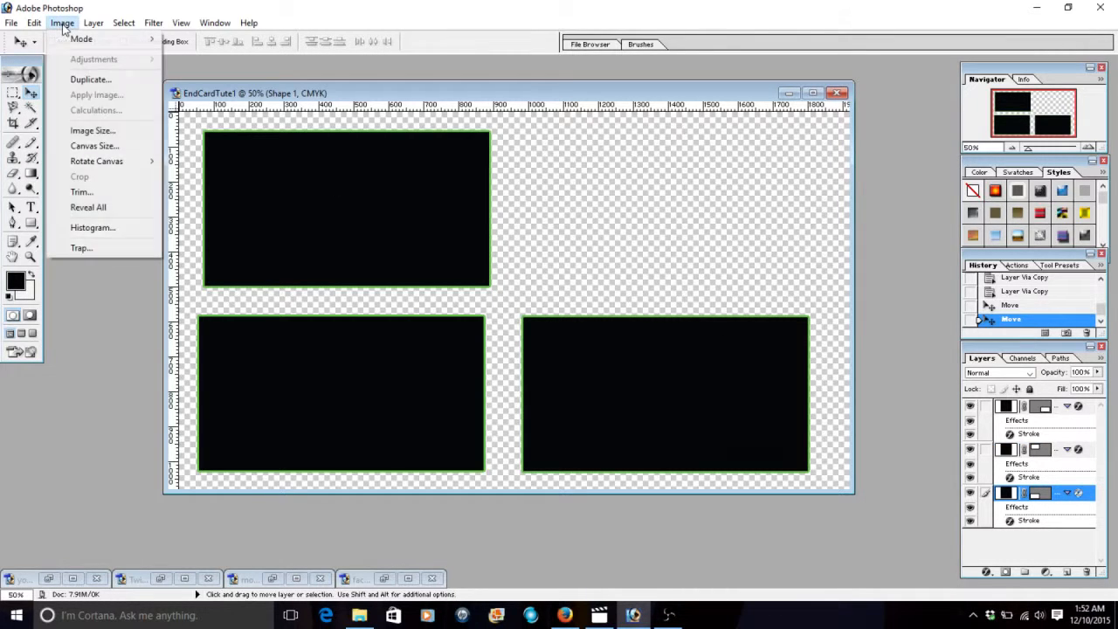
click(100, 131)
click(662, 228)
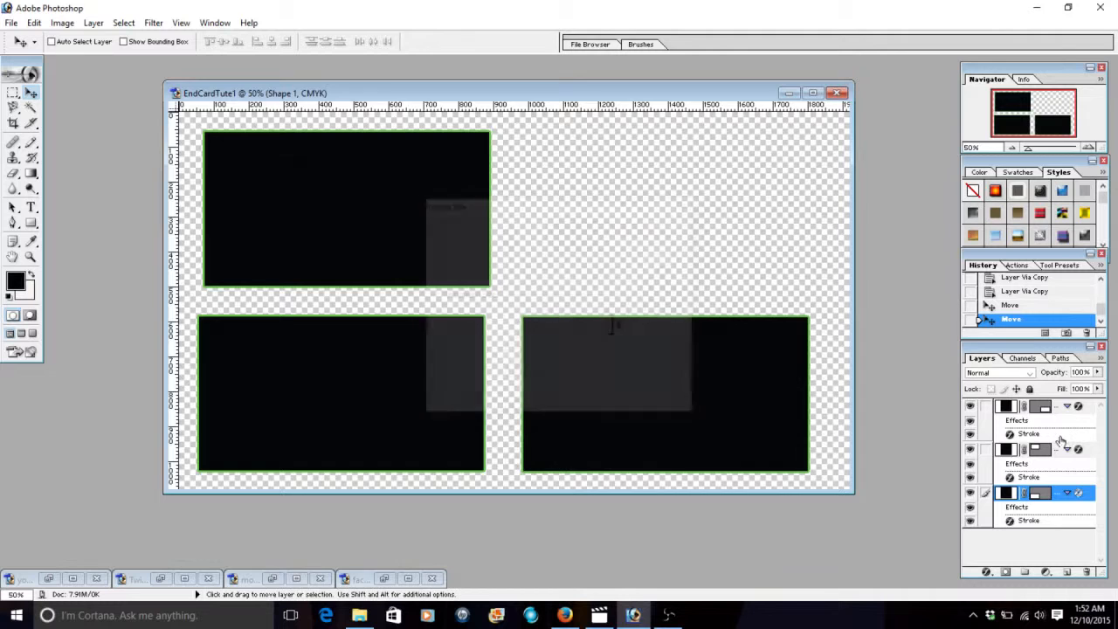
click(1051, 409)
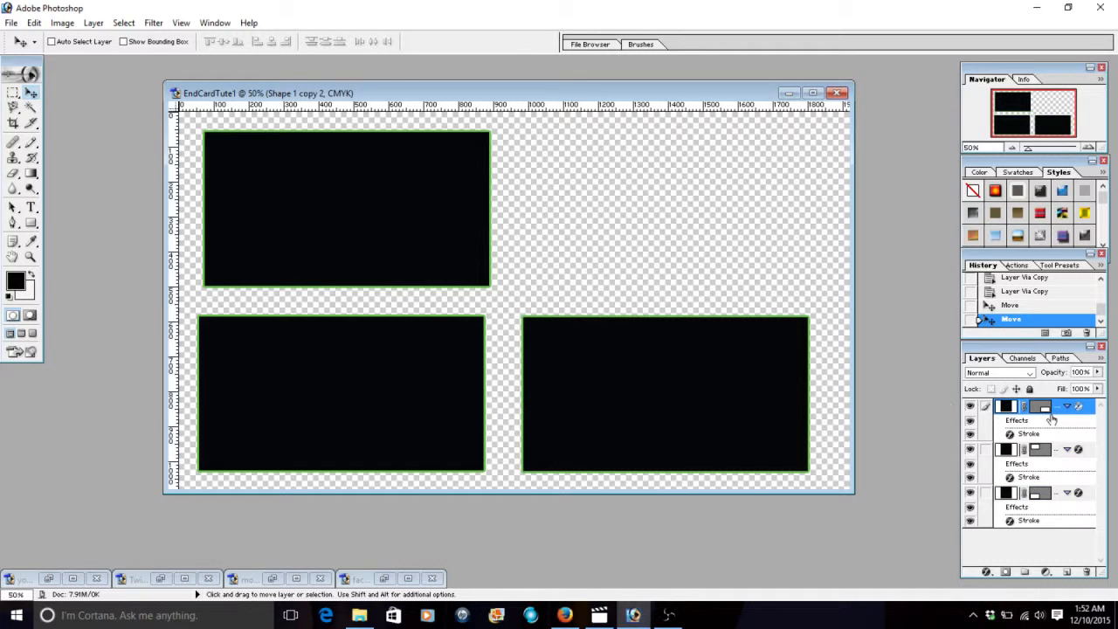
click(62, 22)
click(94, 133)
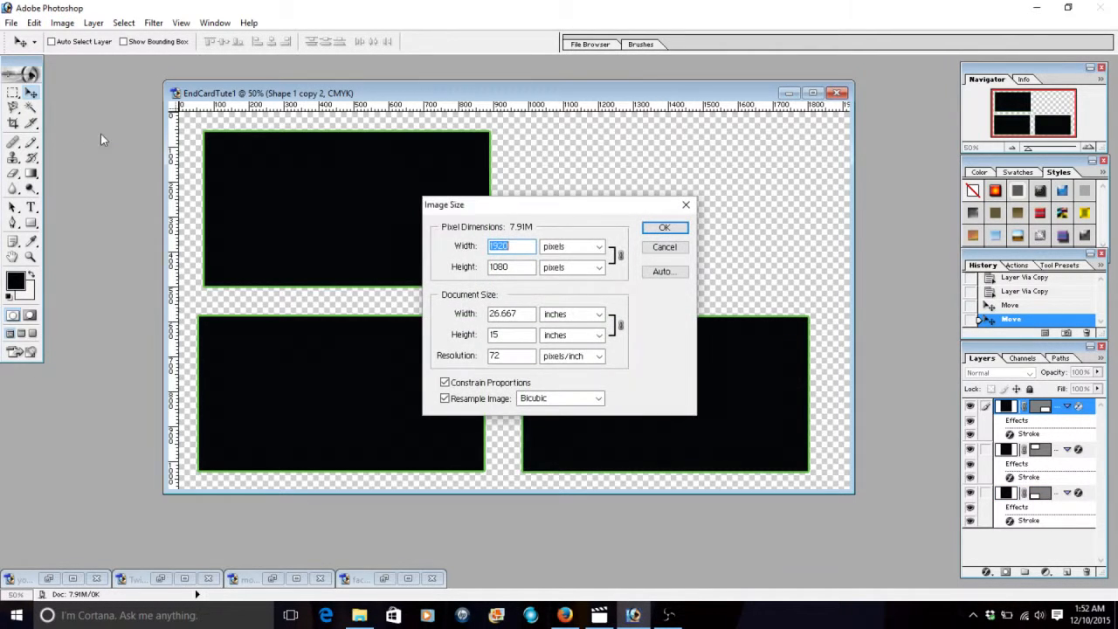
click(664, 227)
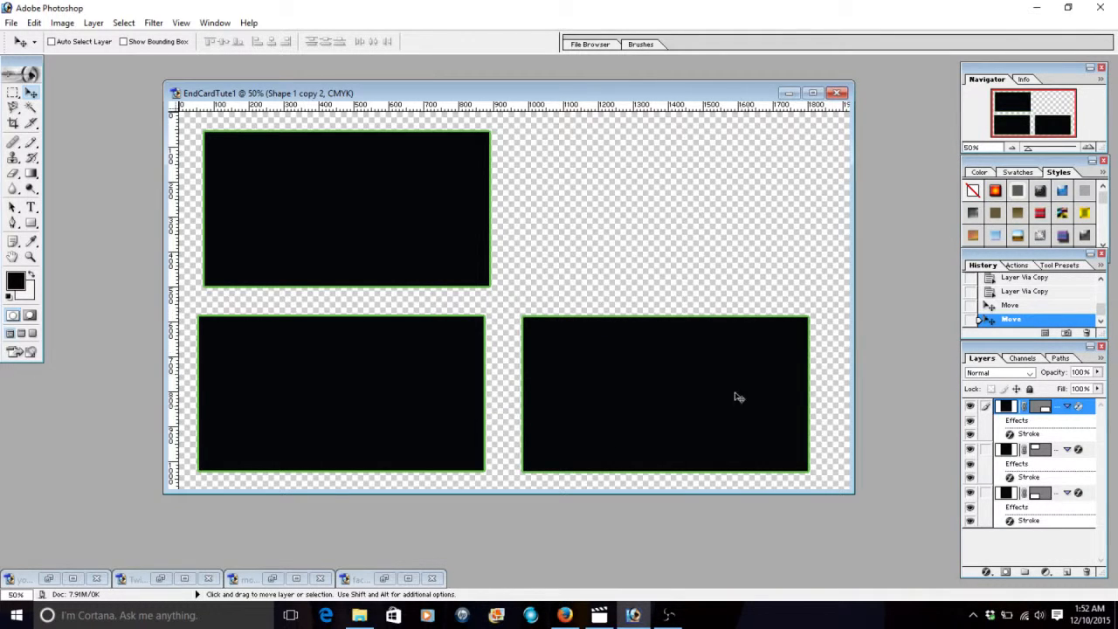
Scale the lower-left black rectangle down proportionally to about 91.5%, keeping its lower-left corner in place.
click(1050, 494)
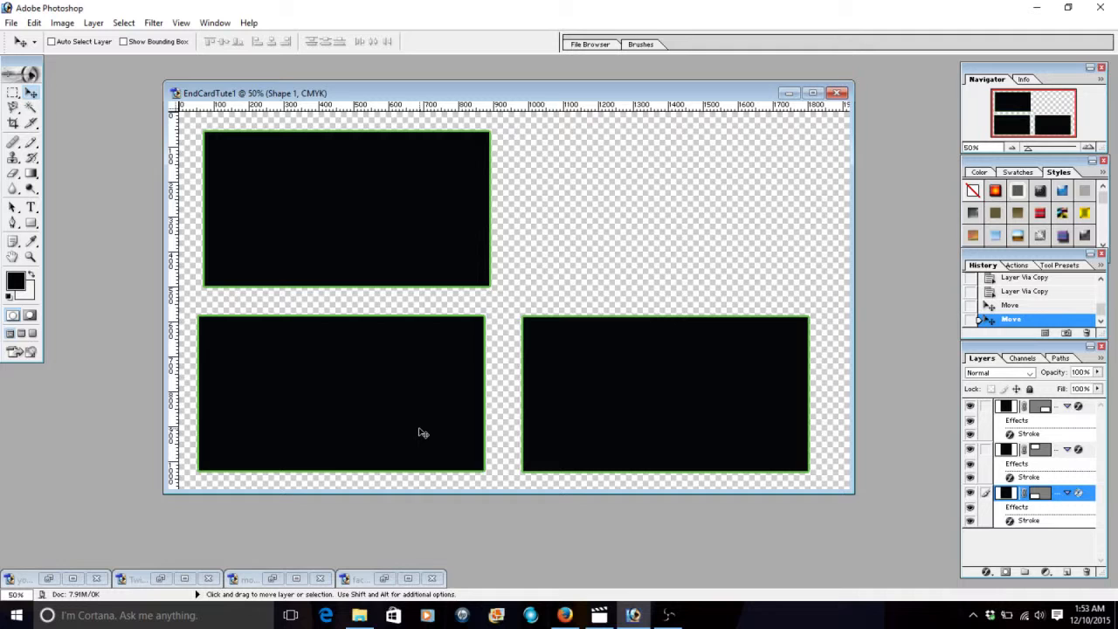
key(ctrl+t)
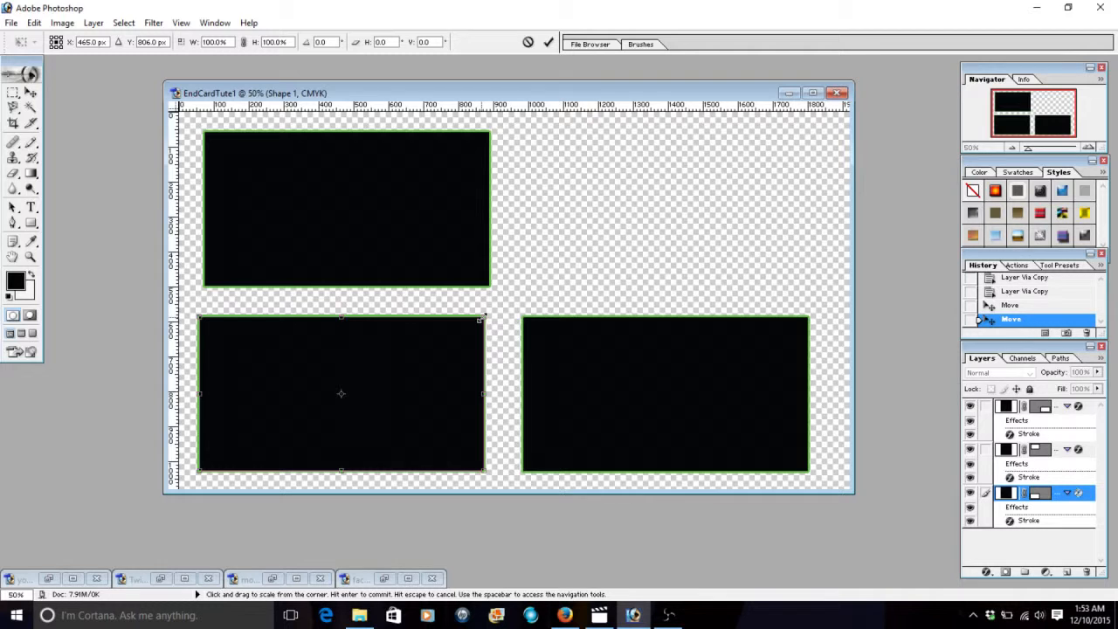
drag(484, 315, 471, 334)
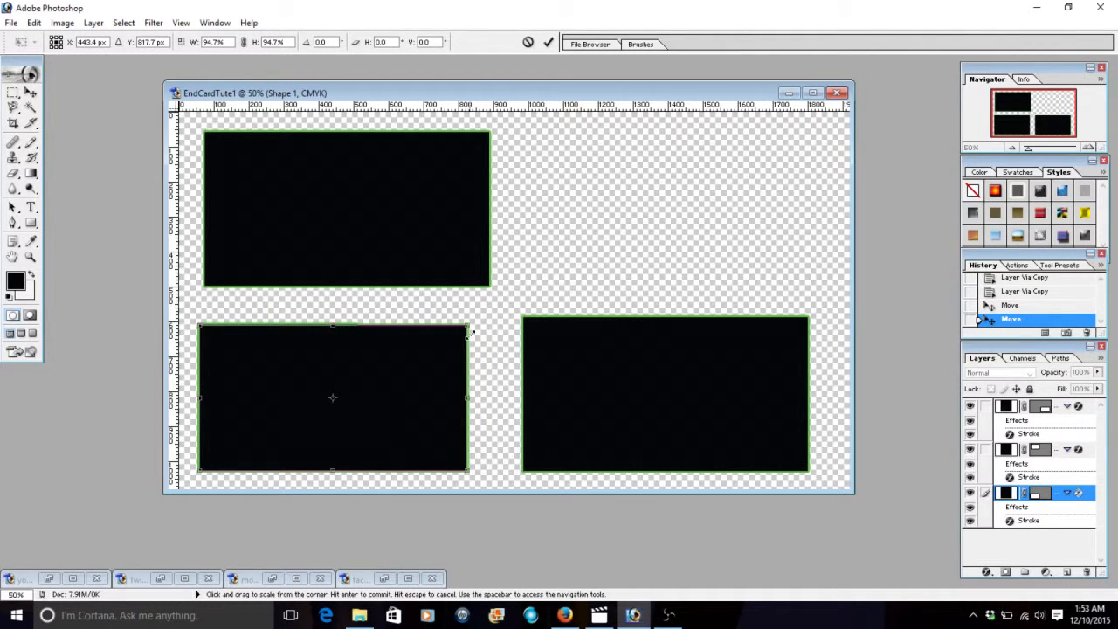
drag(469, 332, 462, 336)
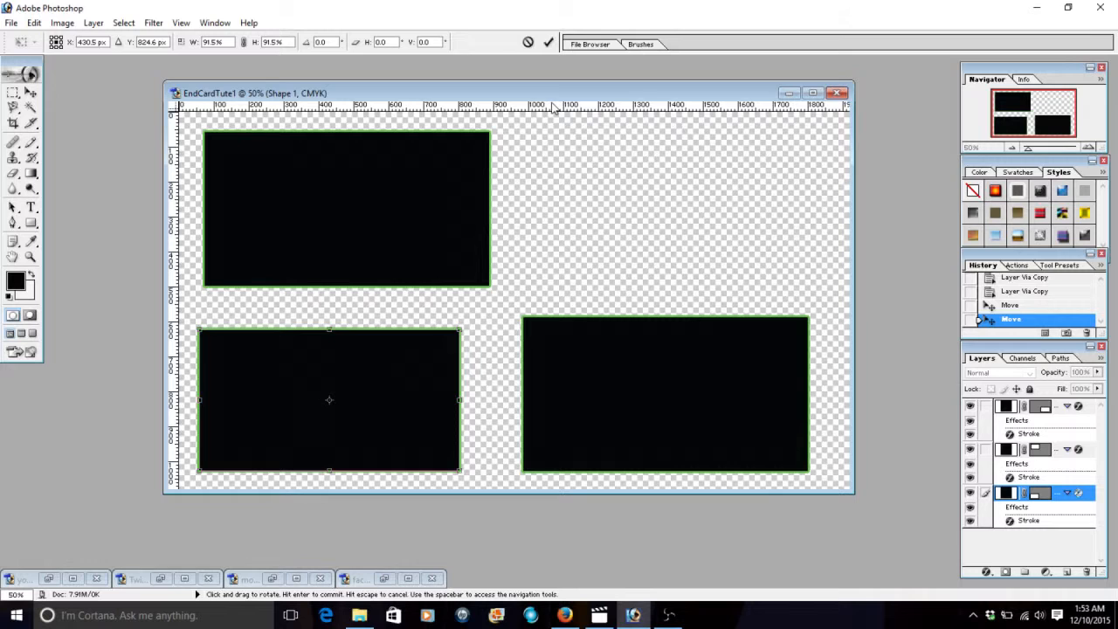
key(Return)
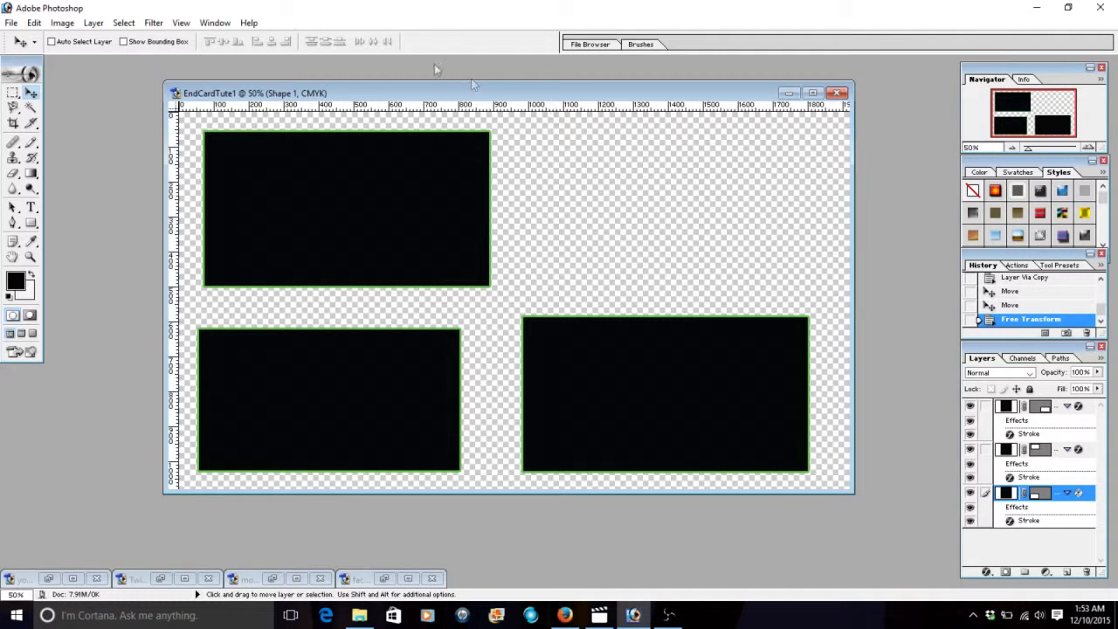
Recheck the document's pixel dimensions in Image Size and inspect the gaps between the rectangles up close, leaving all values as they are.
click(63, 24)
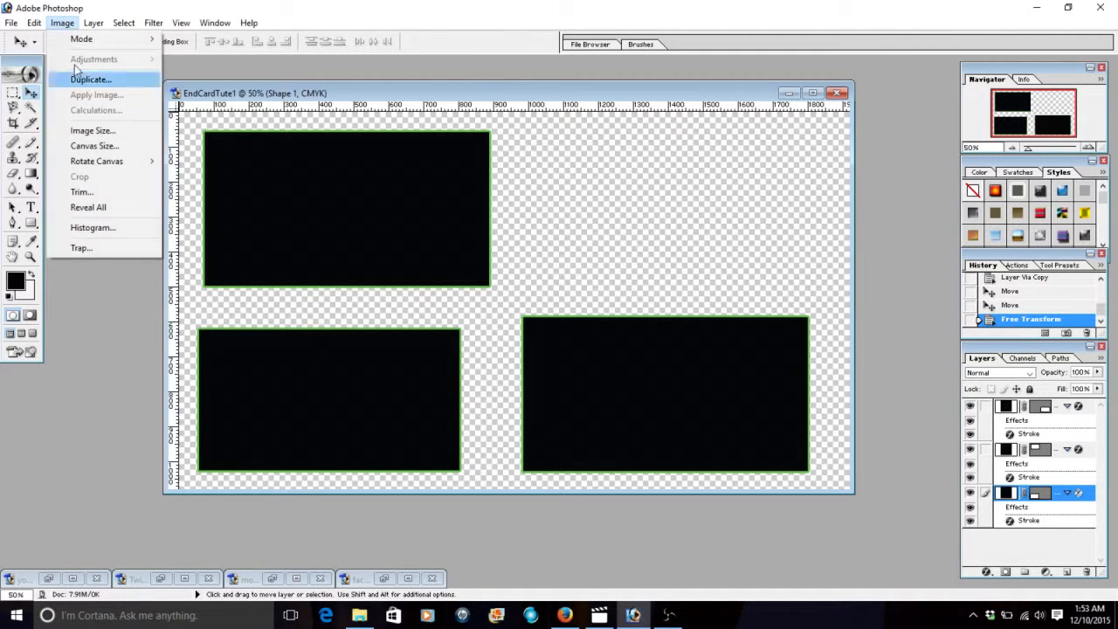
click(93, 130)
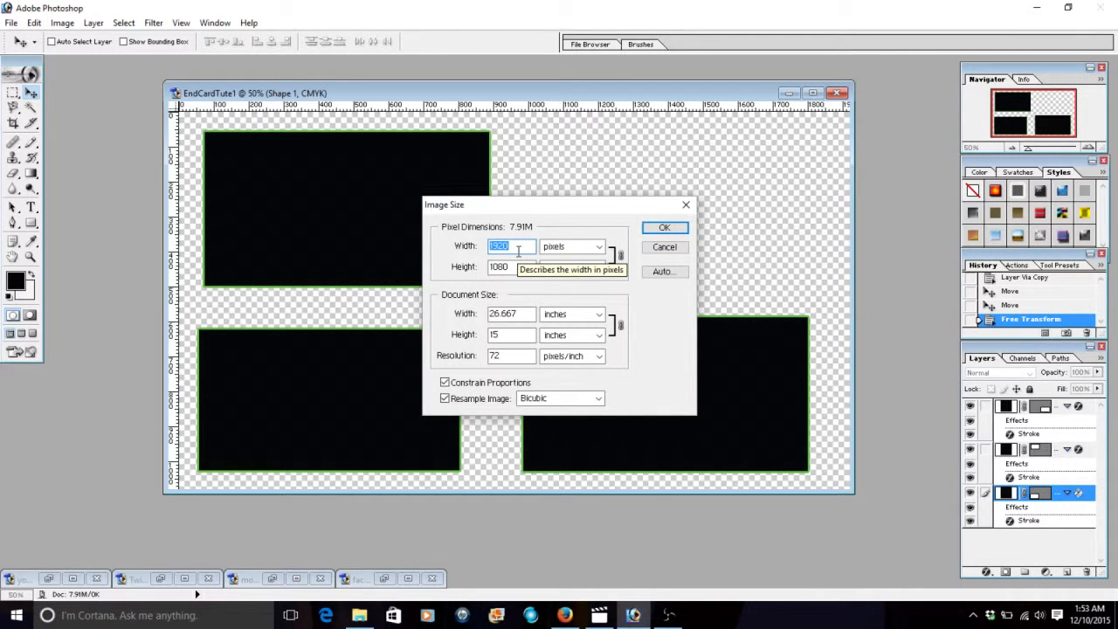
click(665, 229)
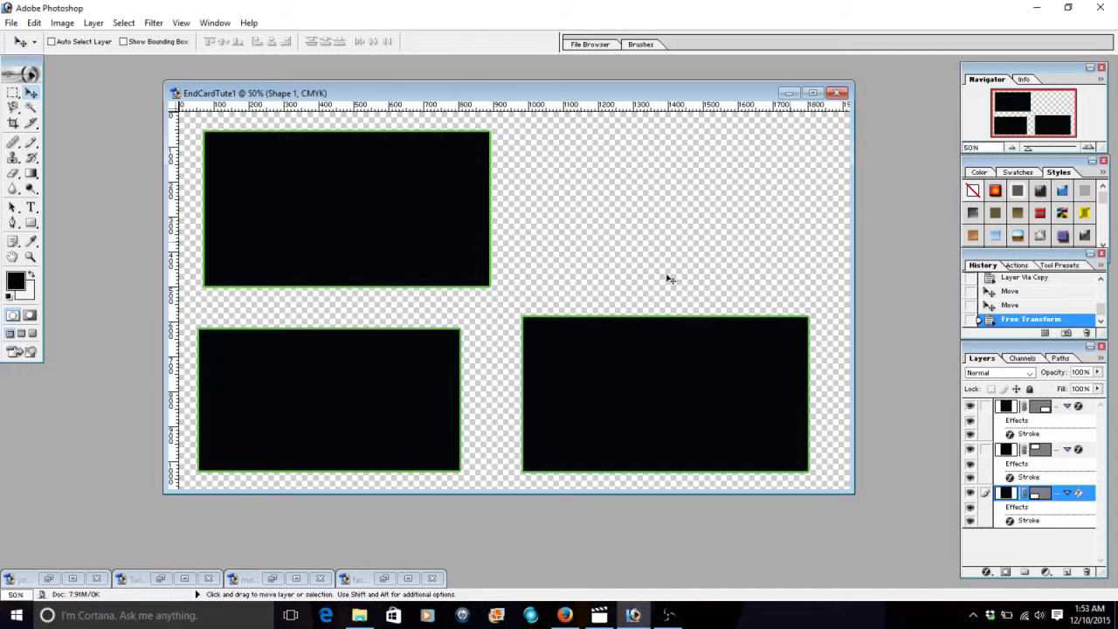
drag(1026, 149, 1038, 146)
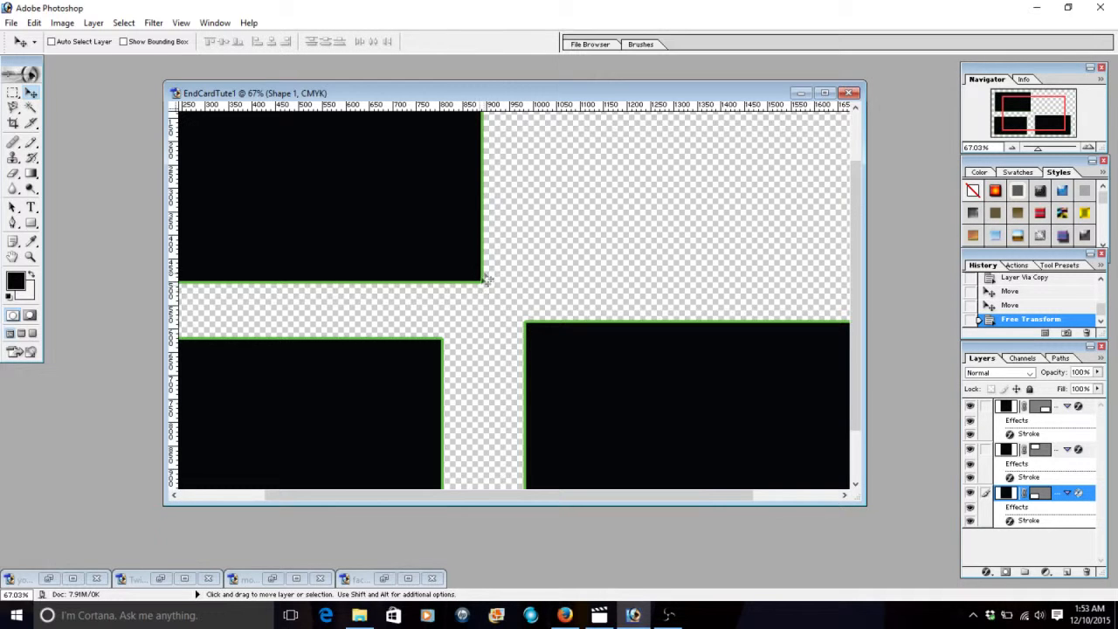
drag(1040, 147, 1030, 151)
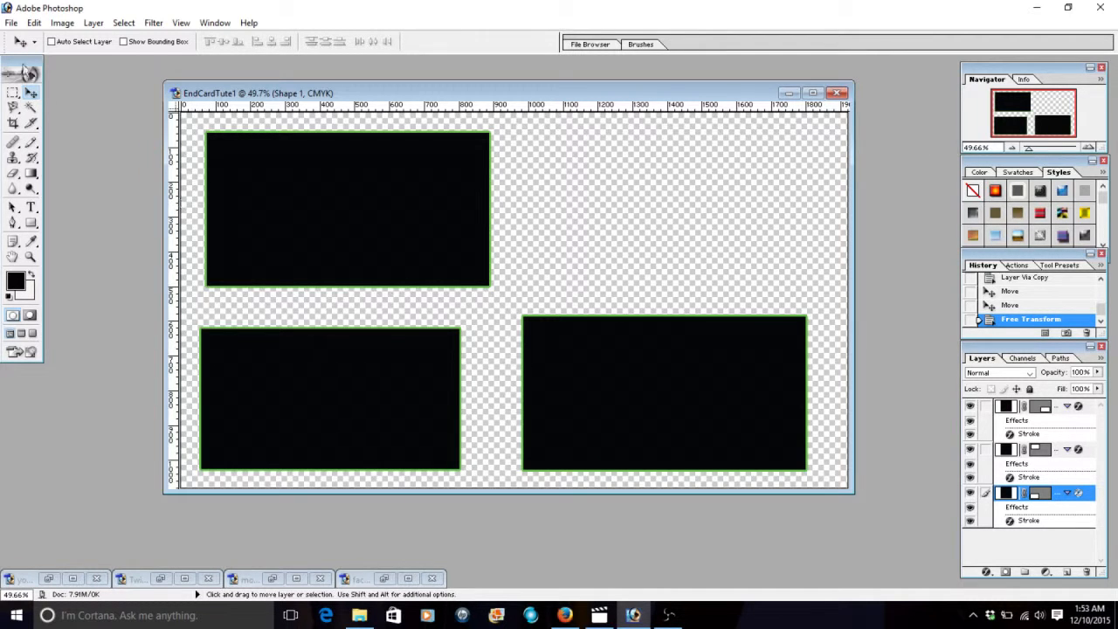
click(63, 24)
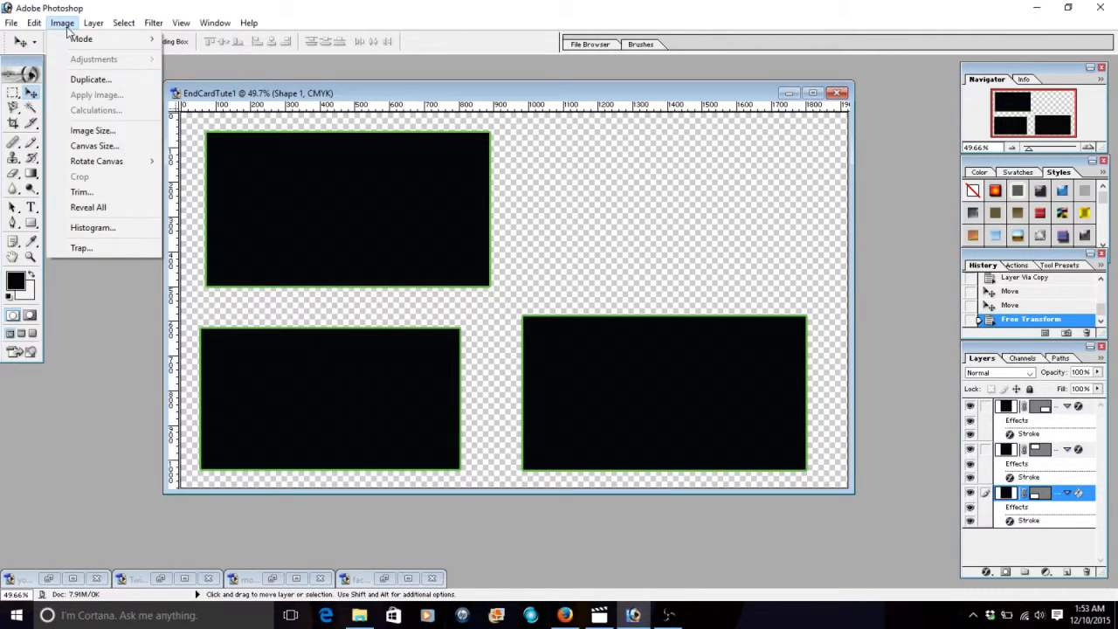
click(104, 130)
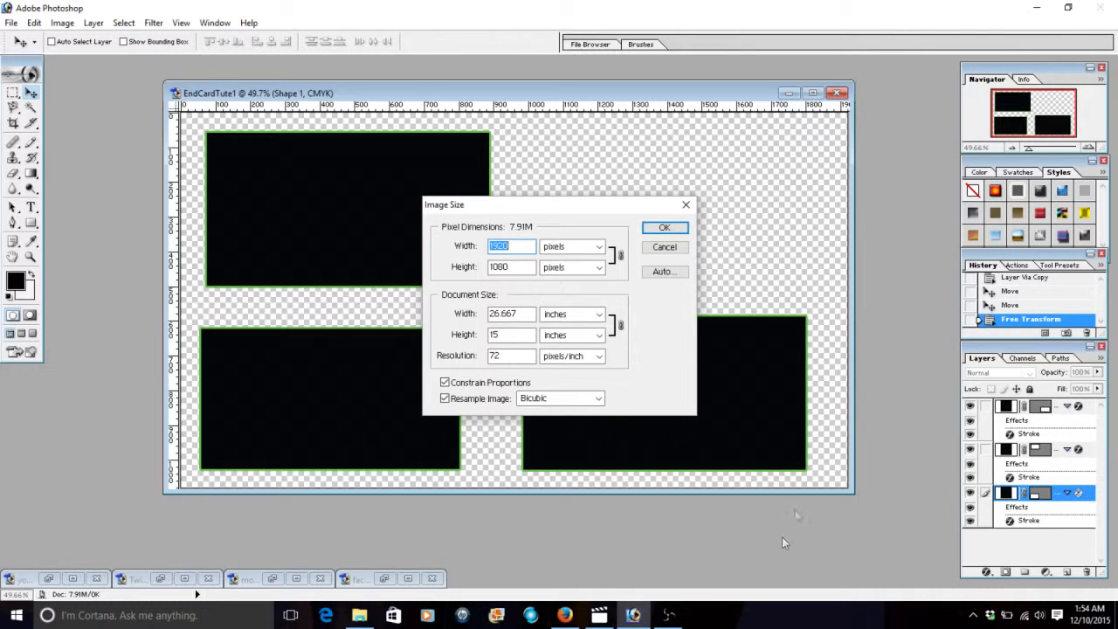
click(661, 229)
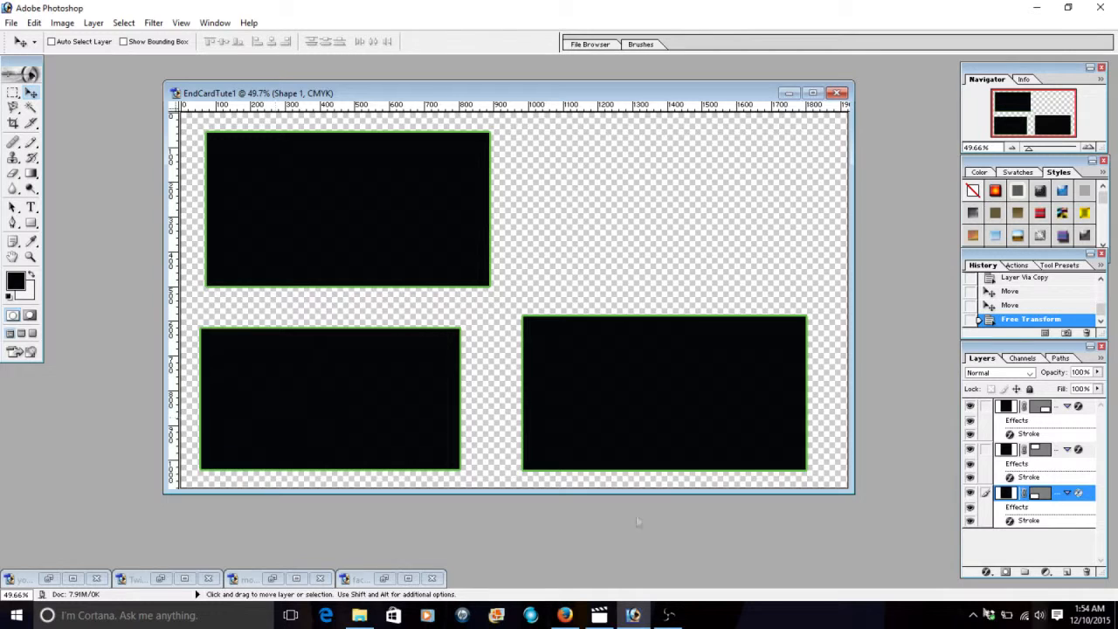
Scale the lower-right rectangle to about 90.9%, matching it against the lower-left one, and place it back in the lower-right area.
click(1054, 408)
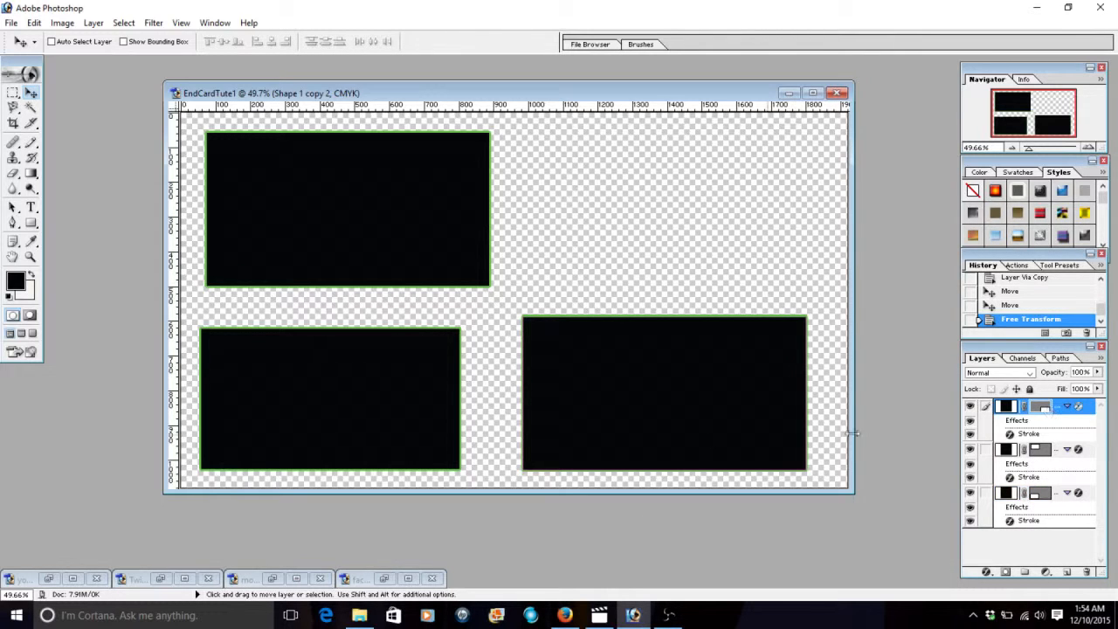
key(ctrl+t)
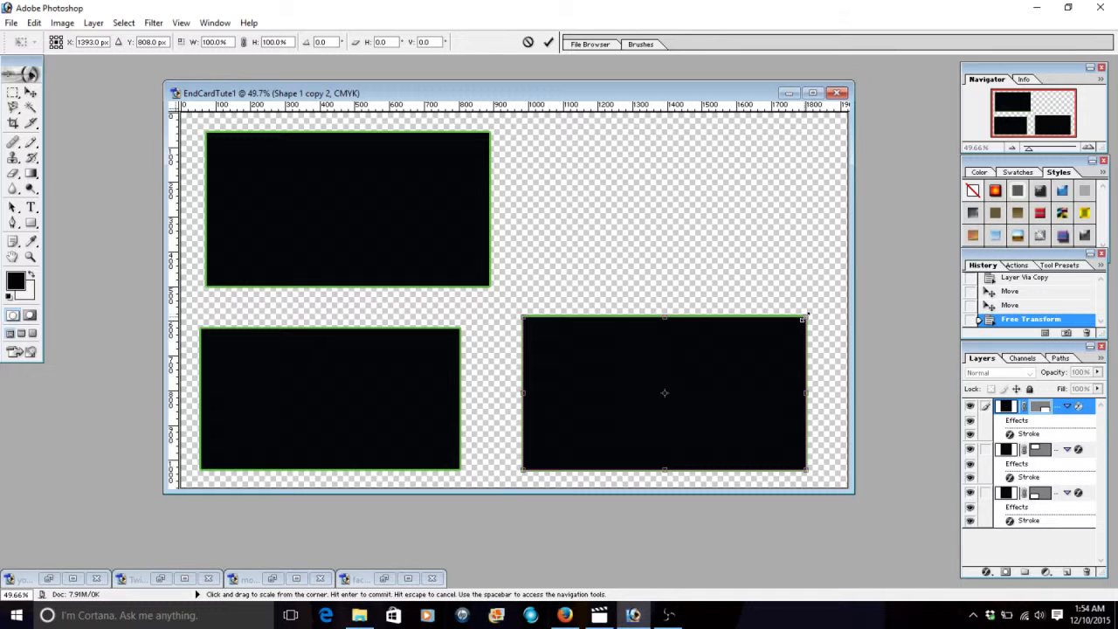
drag(804, 316, 778, 329)
drag(734, 400, 429, 399)
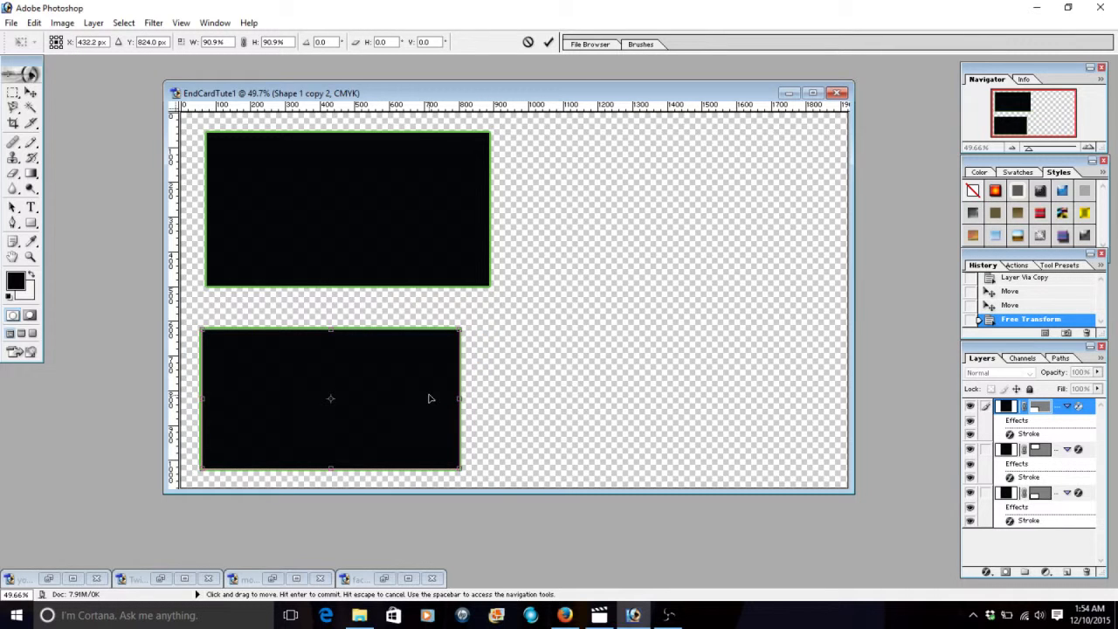
key(Return)
drag(376, 394, 719, 393)
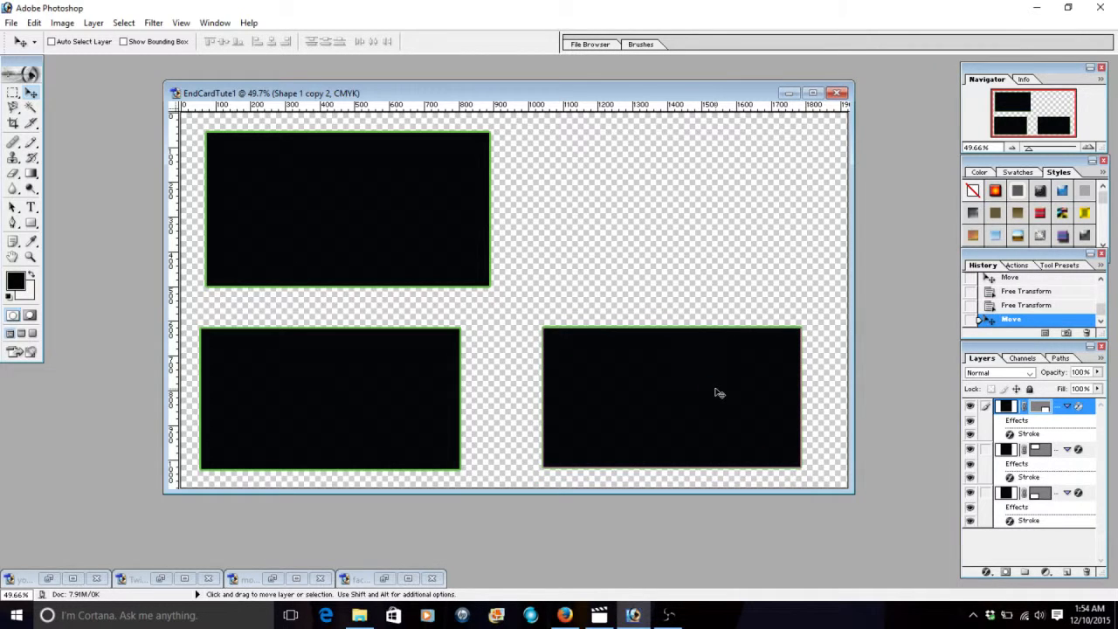
Shift the lower-left rectangle inward, the lower-right one slightly inward, and the upper-left one slightly down and to the right.
click(1007, 496)
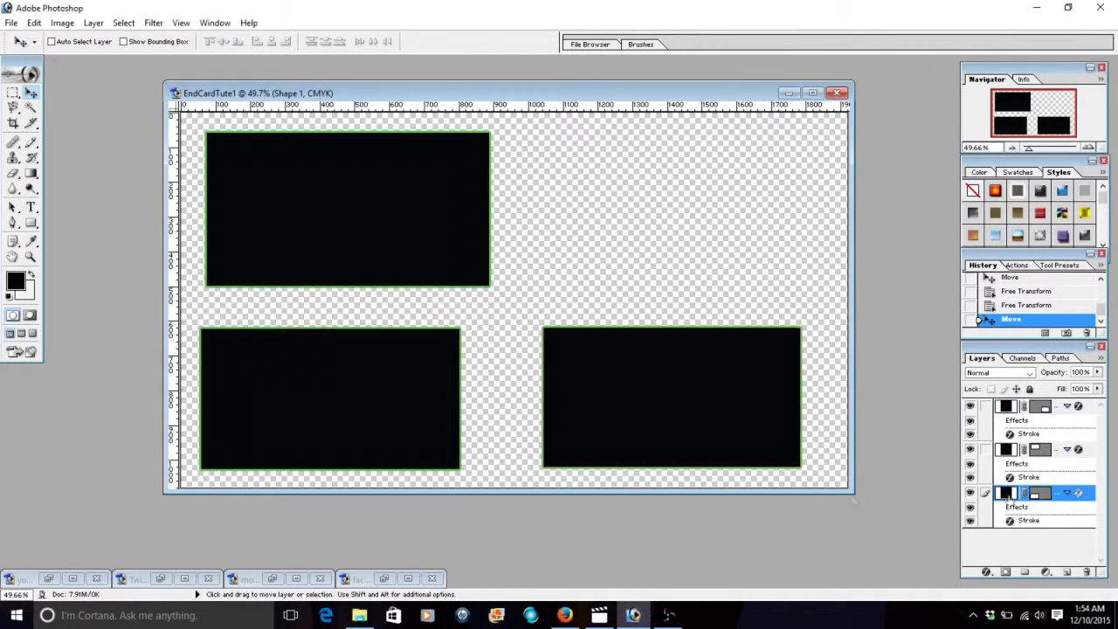
drag(392, 414, 417, 411)
click(1059, 416)
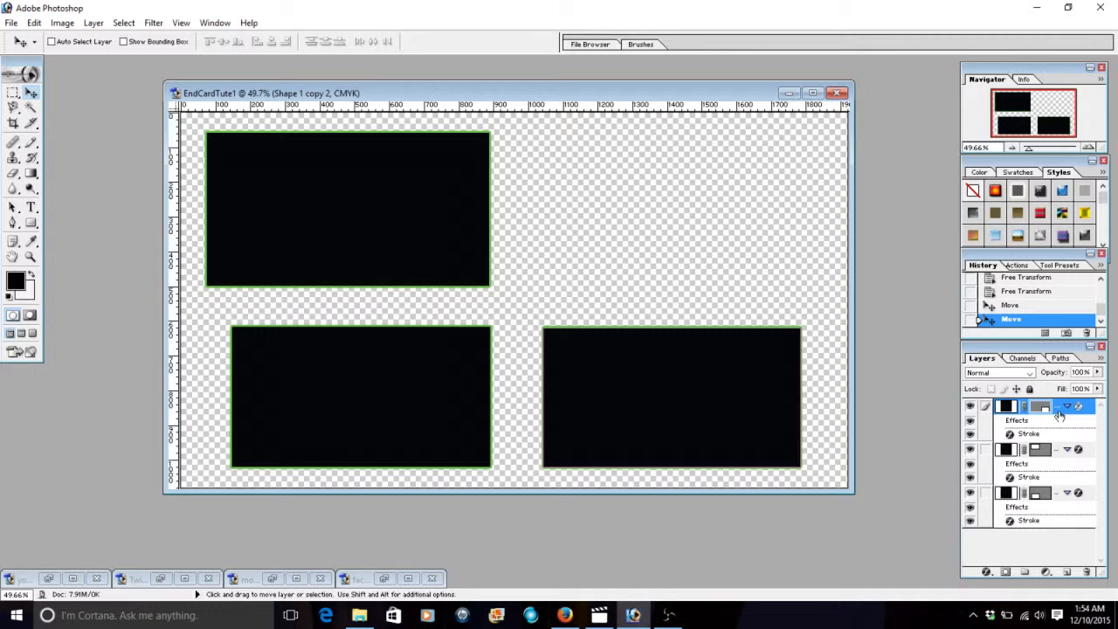
drag(769, 426, 765, 427)
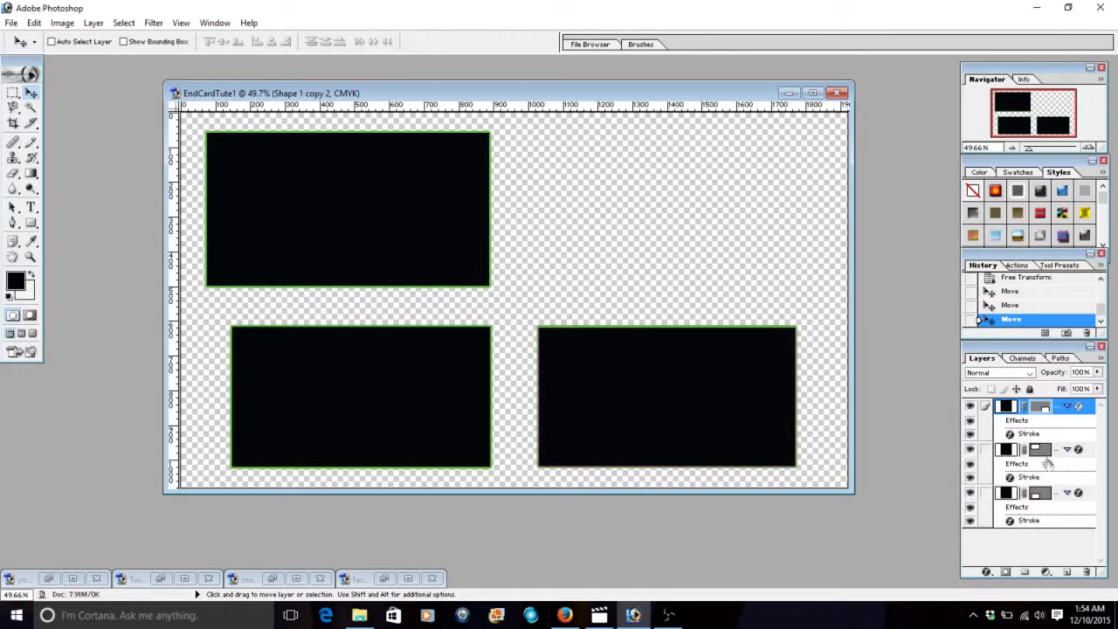
click(1048, 466)
drag(379, 253, 387, 257)
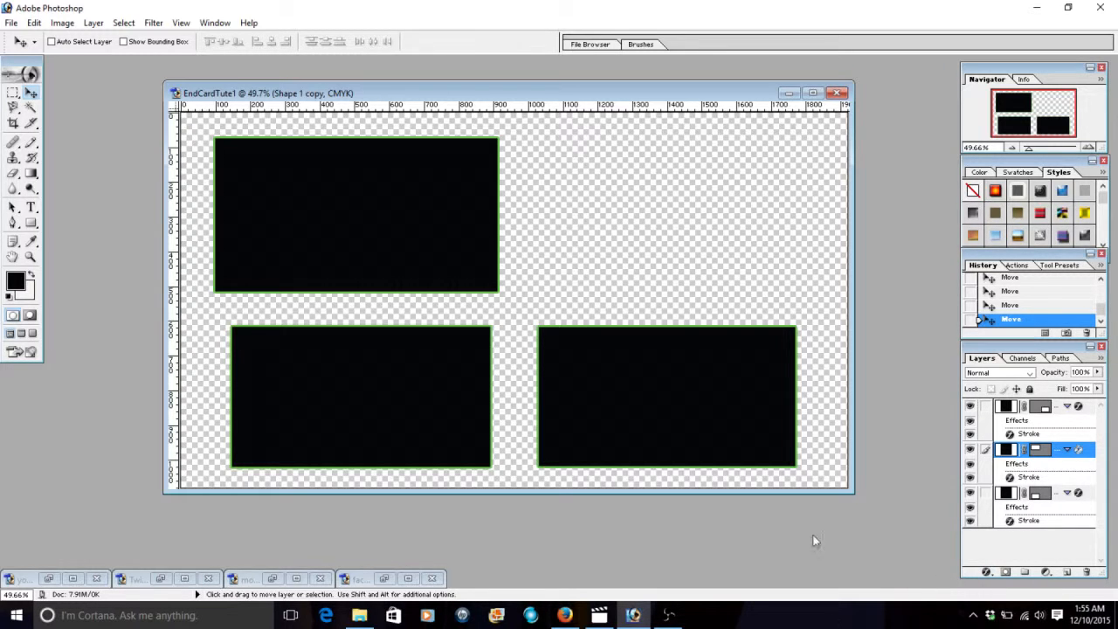
Copy the Subscribe button from youtube-subscribe-button.png into the end card as a new layer, and minimize the source image.
click(49, 579)
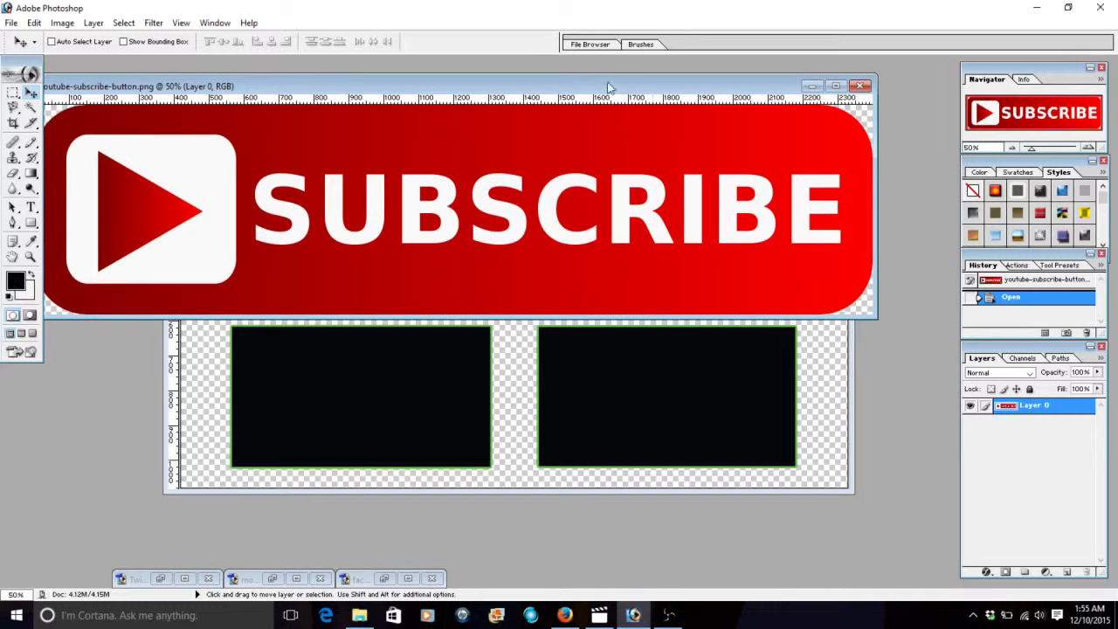
drag(602, 80, 606, 307)
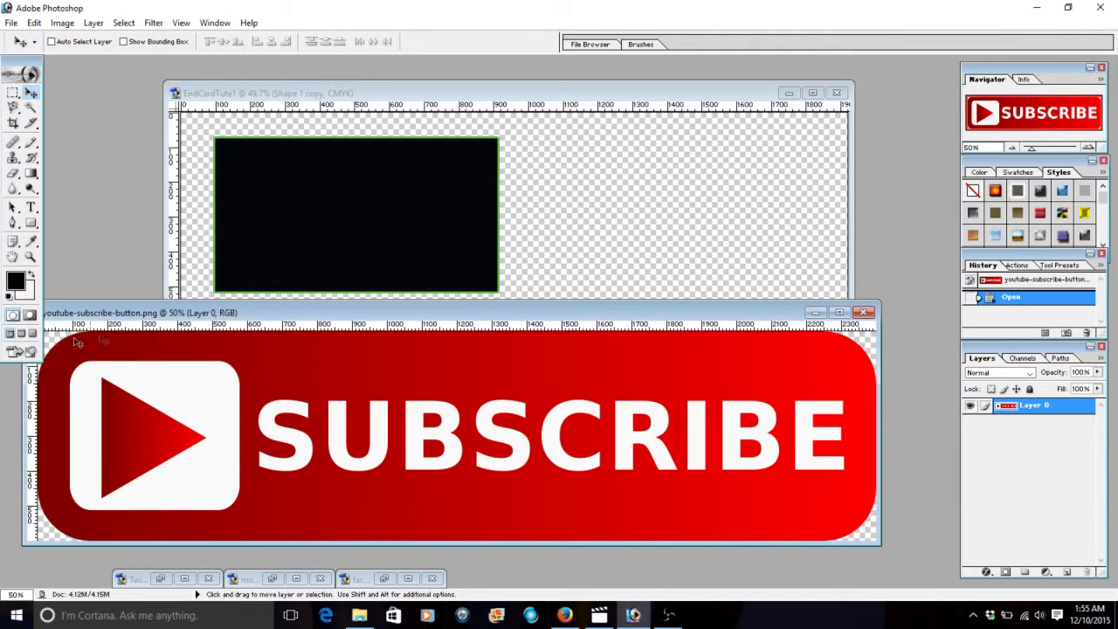
drag(106, 312, 157, 320)
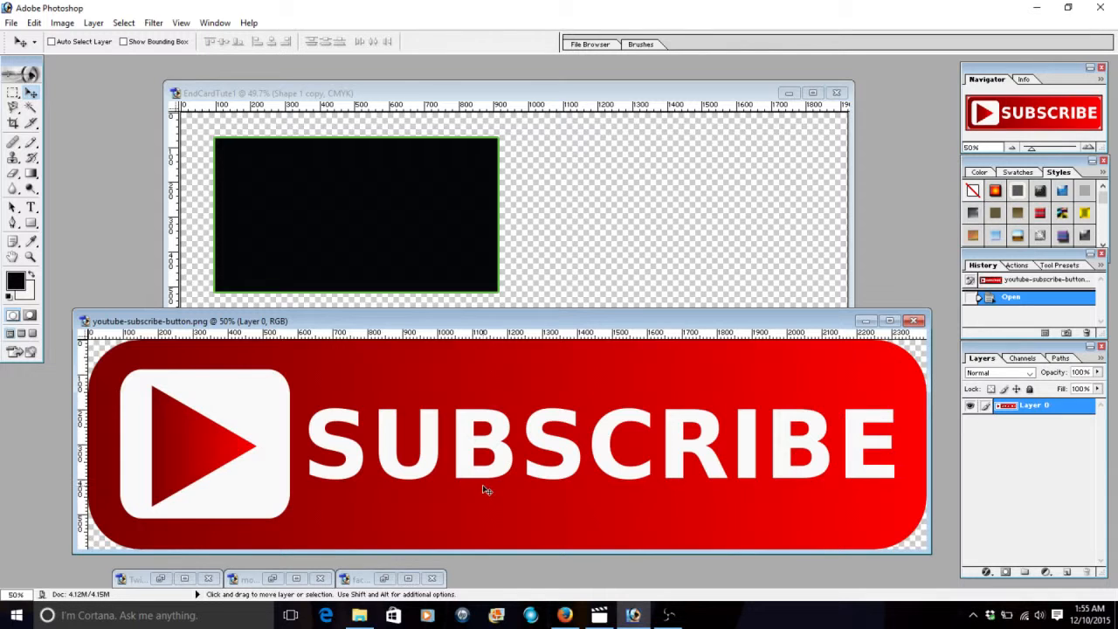
drag(486, 491, 597, 228)
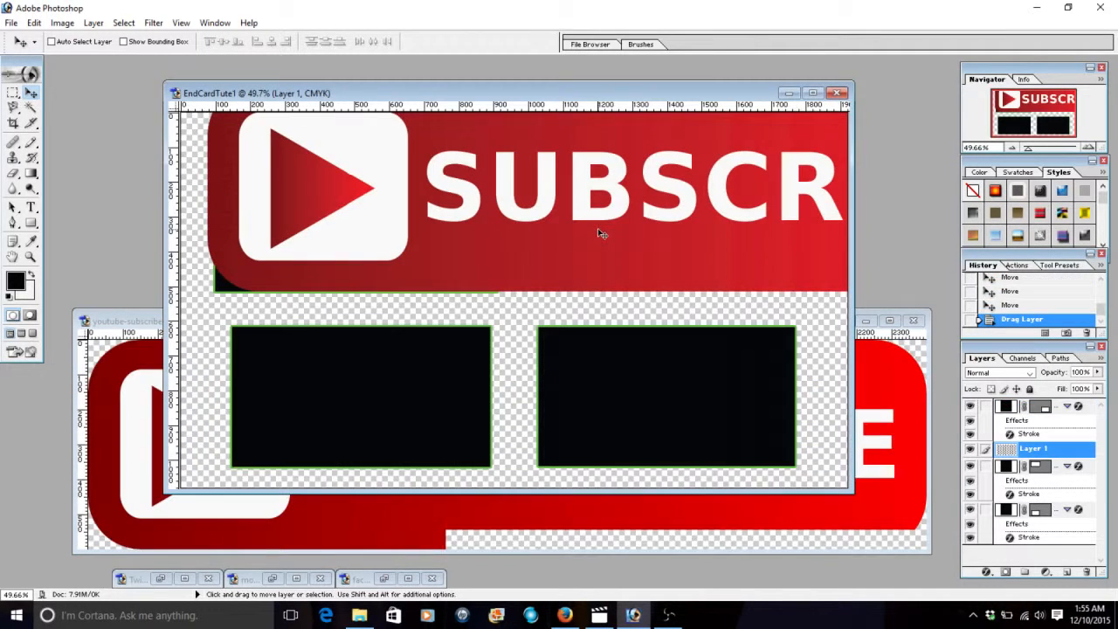
click(867, 321)
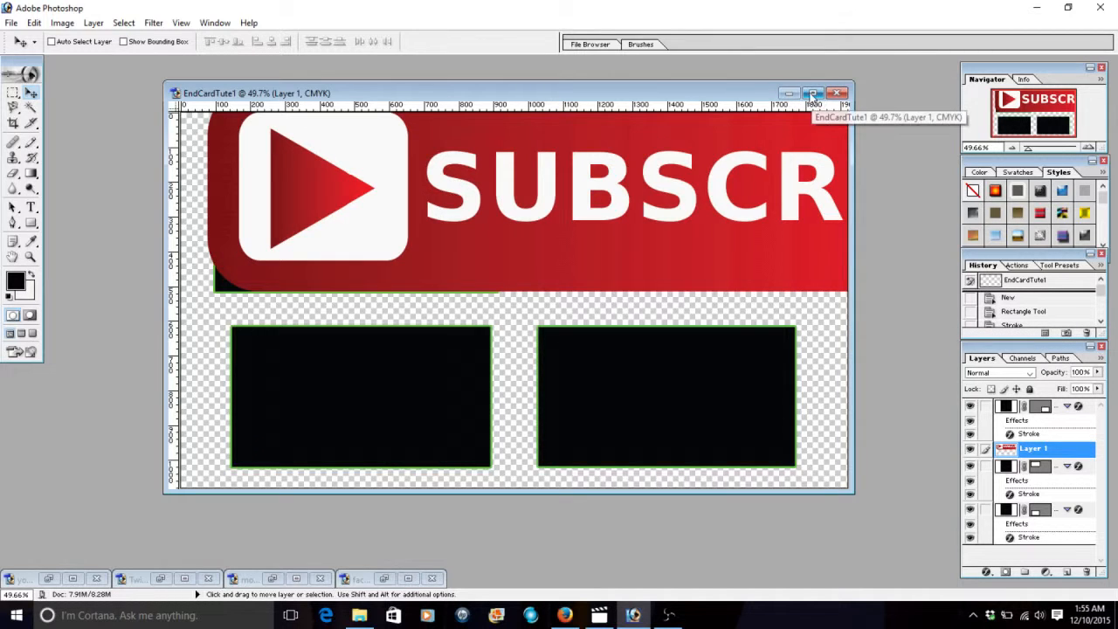